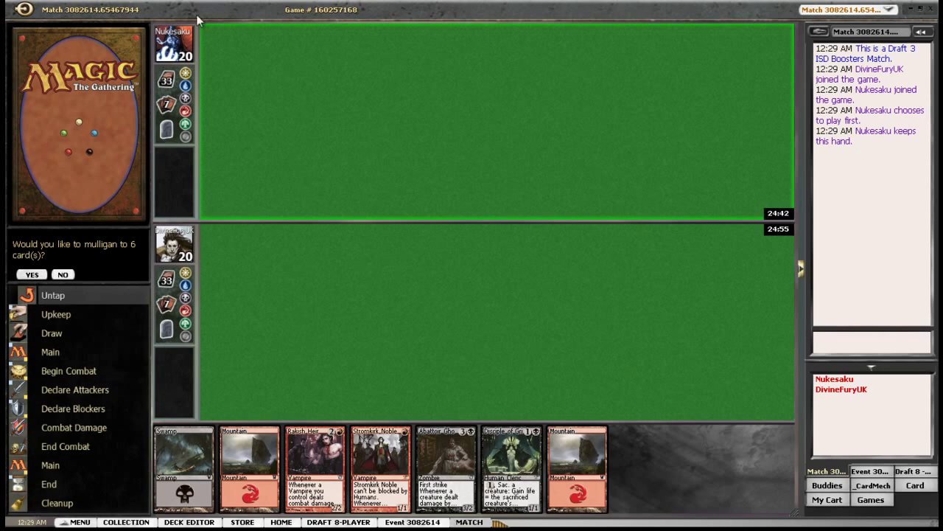
# Decline the mulligan to six and keep the opening hand.
pyautogui.click(64, 274)
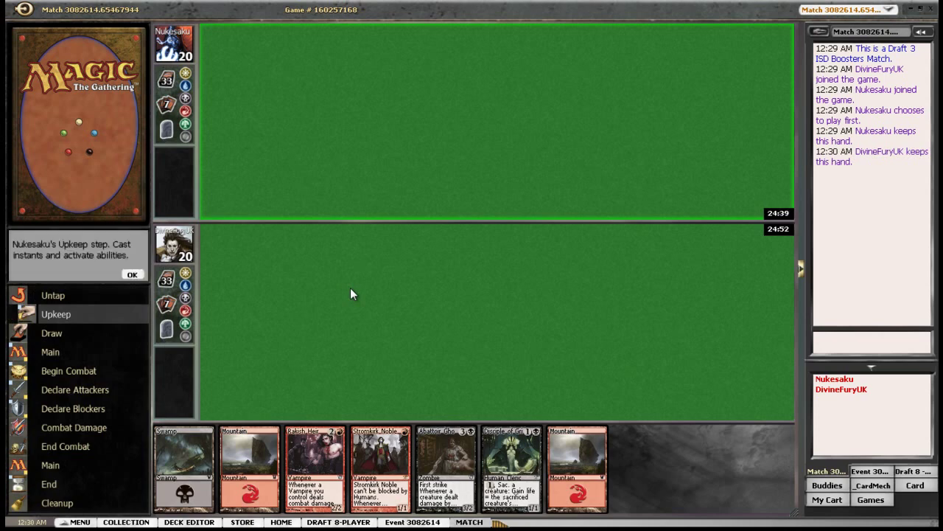
# Let the opponent's first turn pass, then play a Mountain and cast Stromkirk Noble.
pyautogui.click(132, 274)
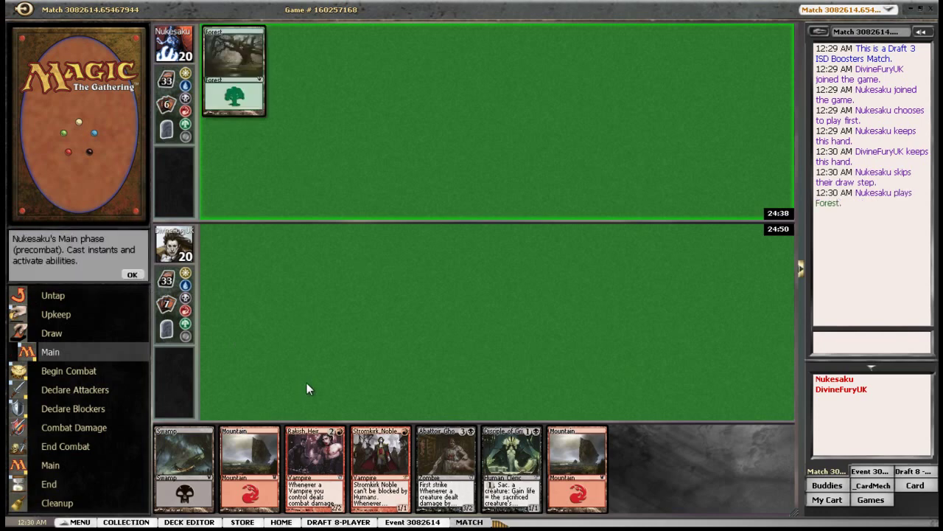
pyautogui.click(133, 274)
pyautogui.click(134, 274)
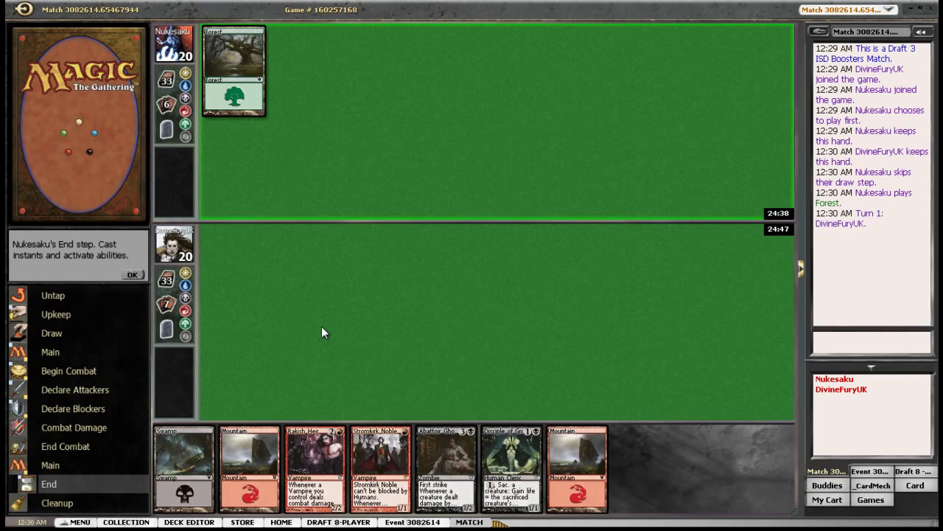
pyautogui.doubleClick(276, 446)
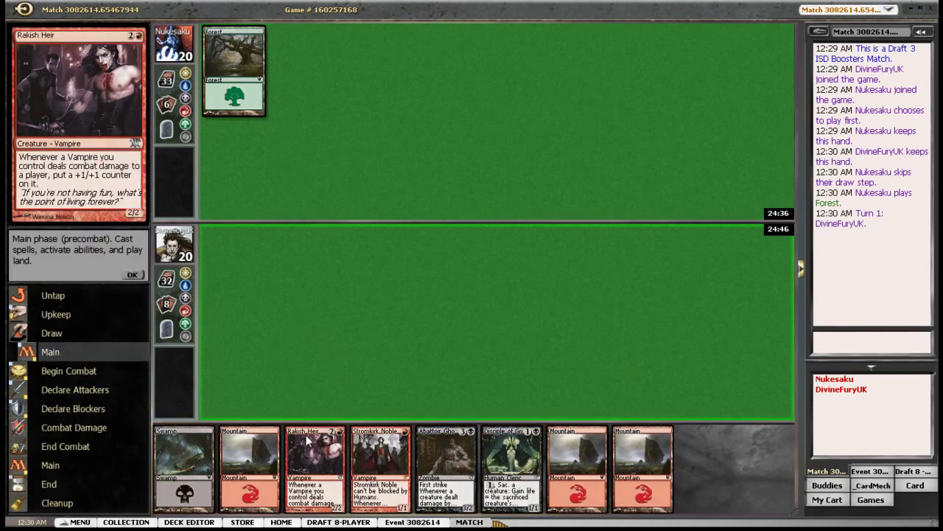
pyautogui.doubleClick(322, 446)
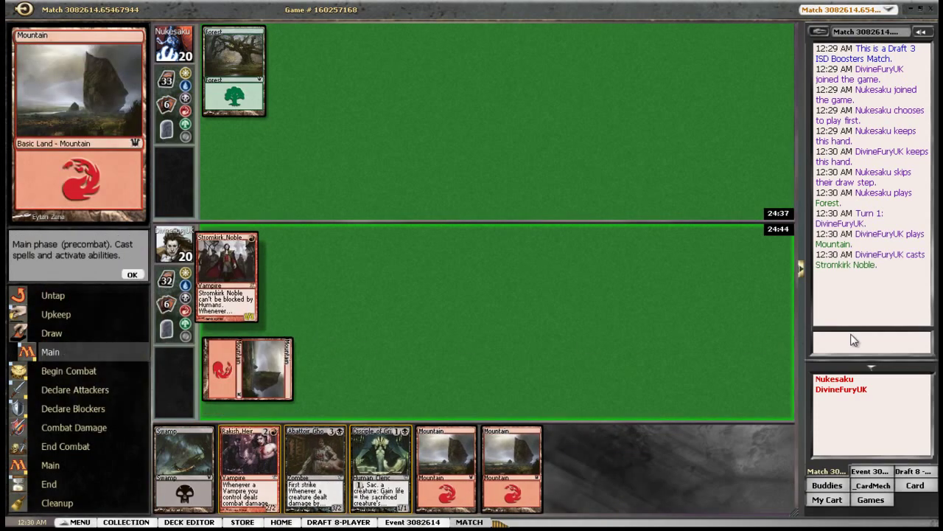
# Send 'Hello and good luck' from quick chat and end the turn.
pyautogui.click(824, 354)
pyautogui.click(824, 354)
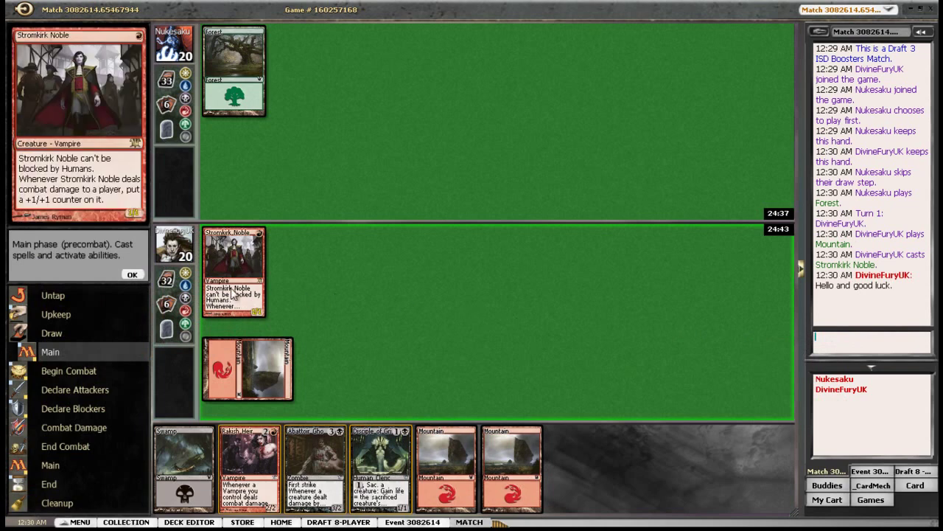
pyautogui.click(132, 274)
pyautogui.click(132, 275)
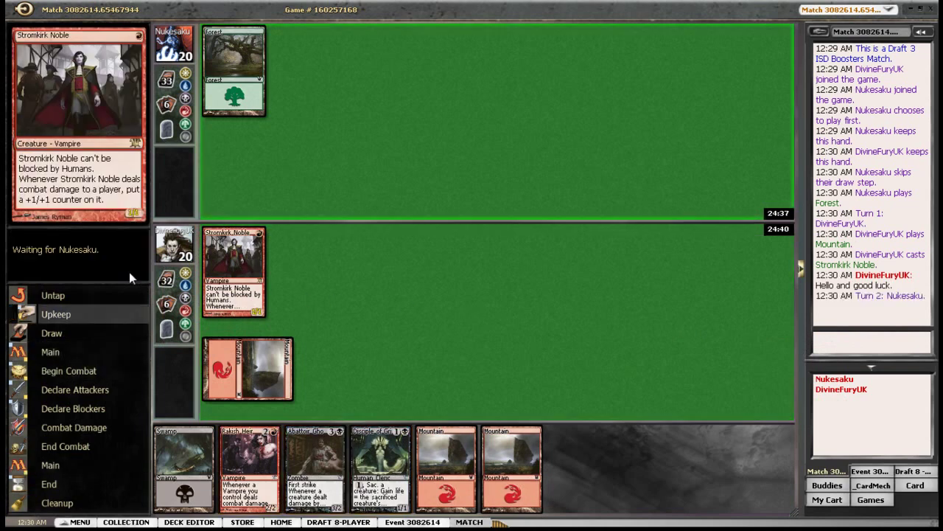
pyautogui.click(128, 272)
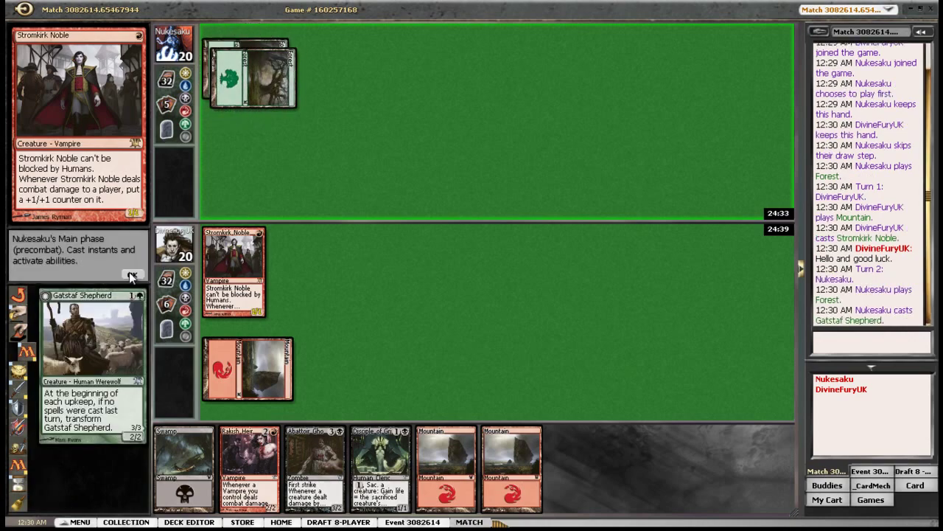
# After the opponent's turn, play a Swamp and cast Disciple of Griselbrand.
pyautogui.click(131, 275)
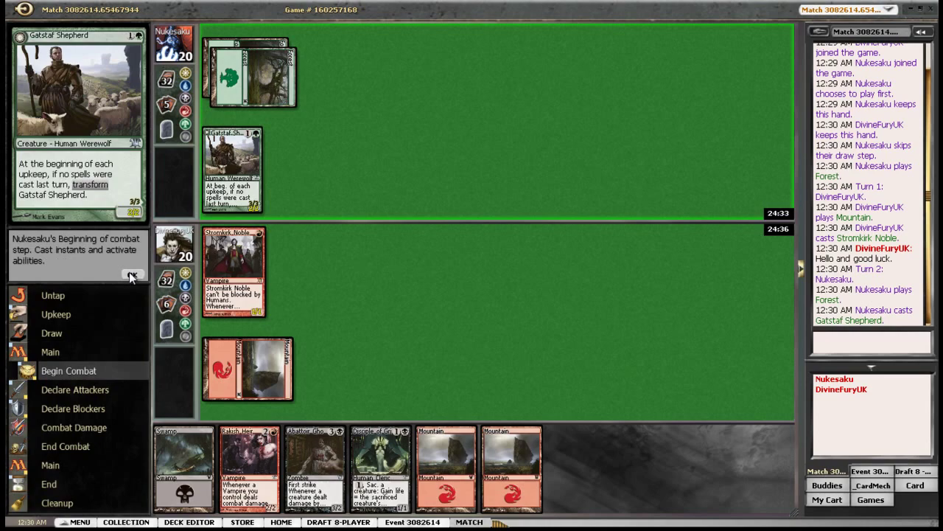
pyautogui.click(131, 274)
pyautogui.click(131, 275)
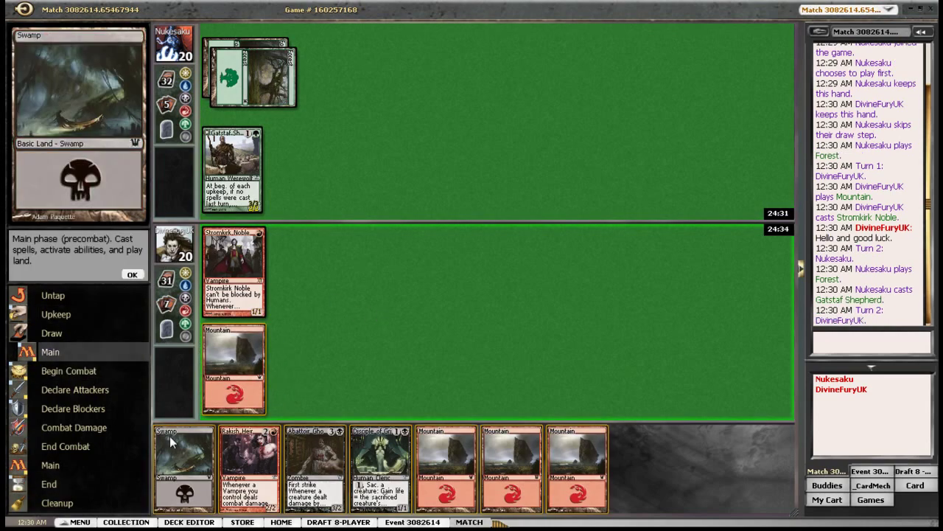
pyautogui.doubleClick(183, 464)
pyautogui.doubleClick(297, 456)
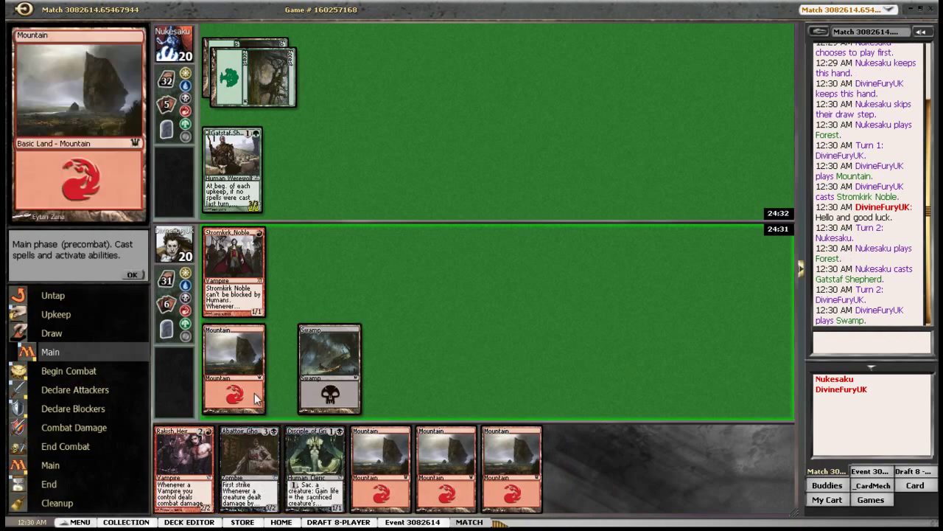
pyautogui.click(234, 368)
pyautogui.click(330, 369)
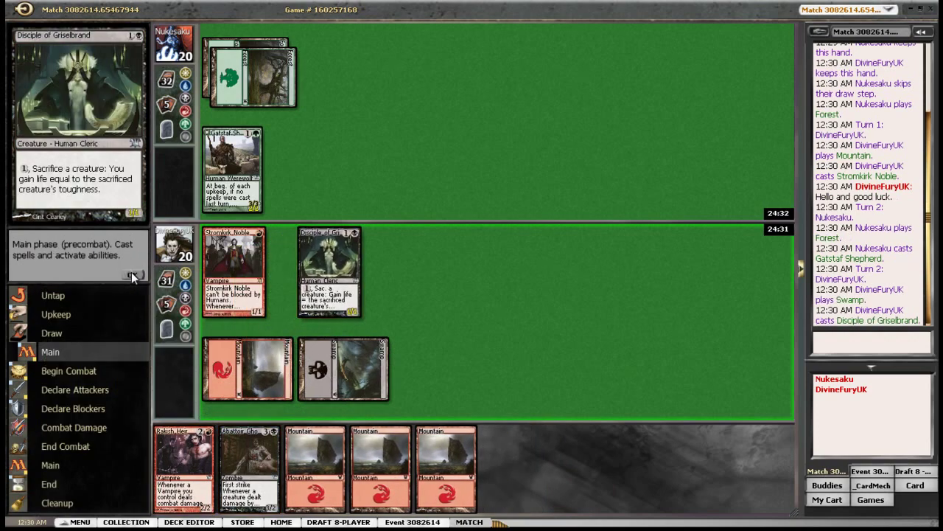
# Attack with Stromkirk Noble so its counter makes it 2/2, then pass the turn.
pyautogui.click(131, 275)
pyautogui.click(232, 269)
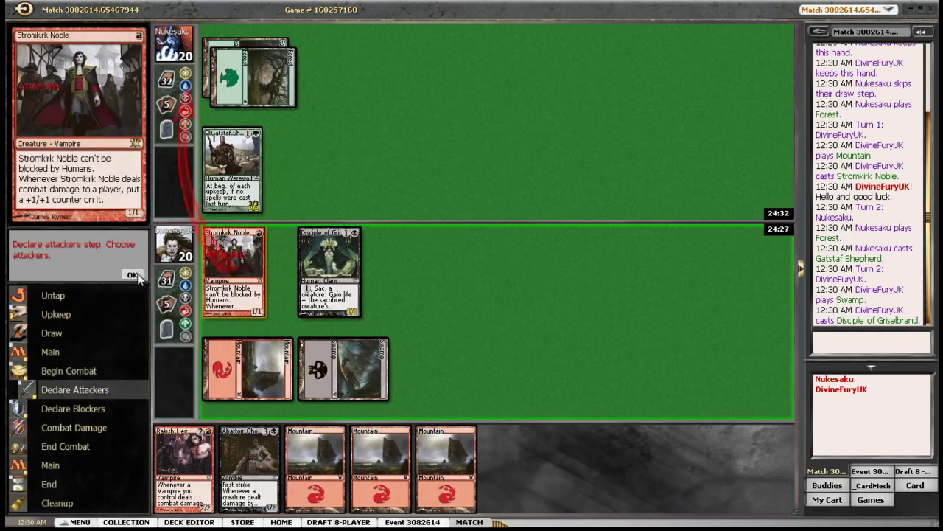
pyautogui.click(132, 274)
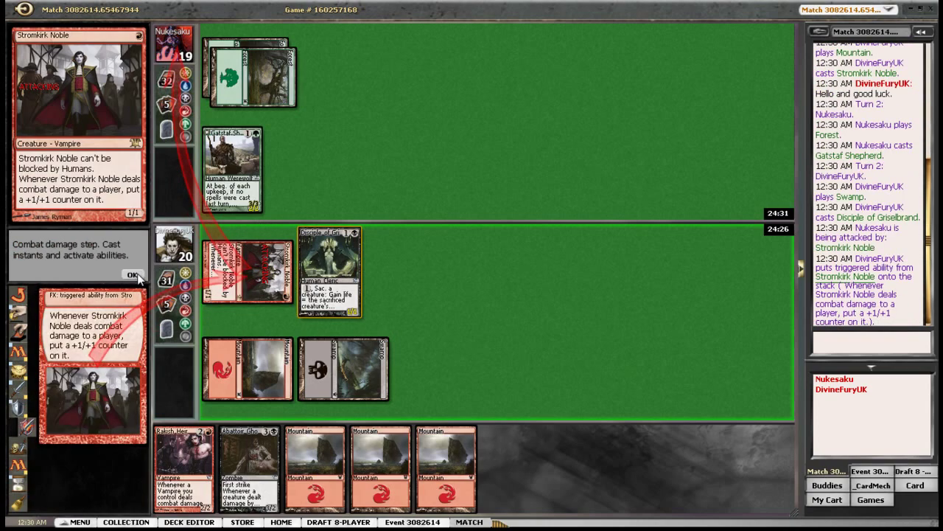
pyautogui.click(133, 276)
pyautogui.click(133, 275)
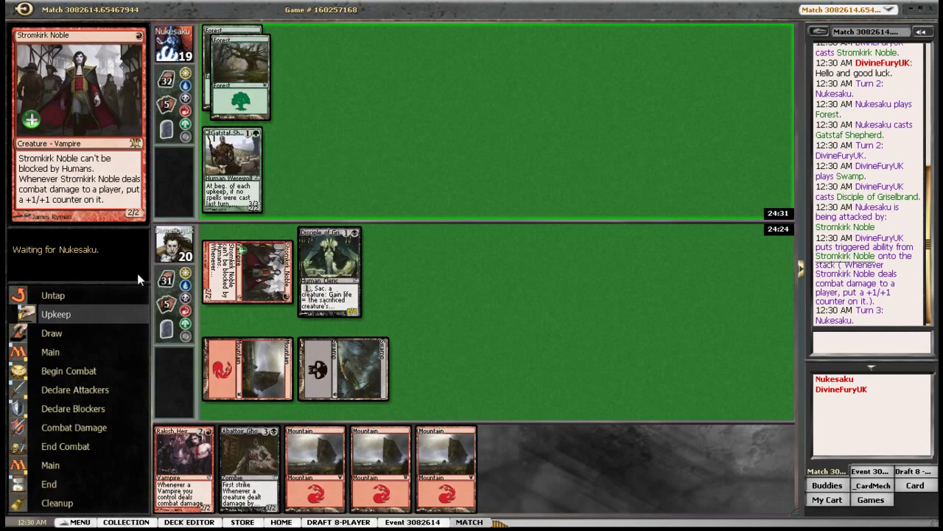
# Pass through the opponent's turn, taking the Gatstaf Shepherd attack unblocked.
pyautogui.click(137, 272)
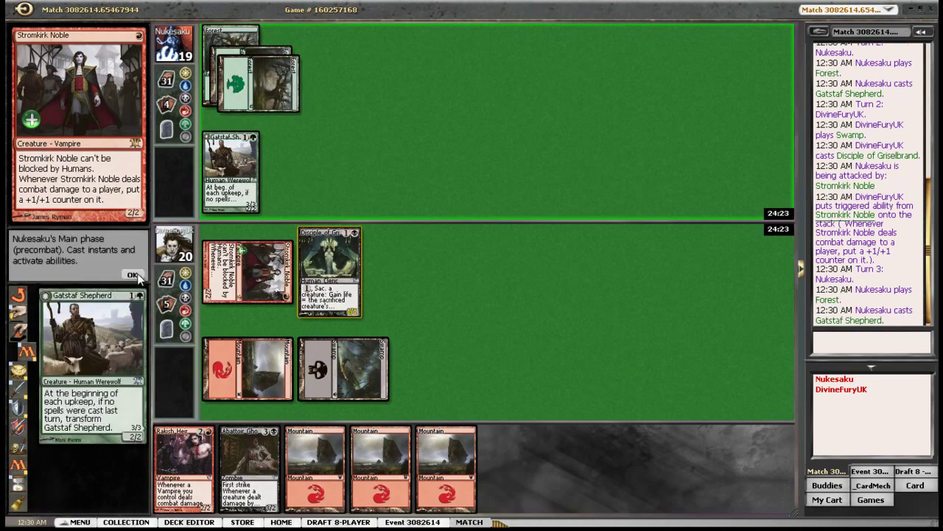
pyautogui.click(134, 274)
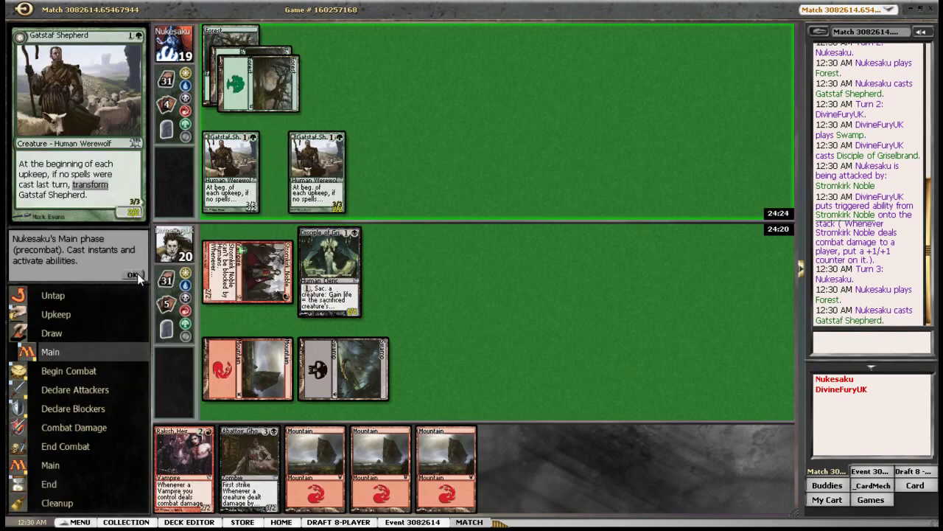
pyautogui.click(133, 275)
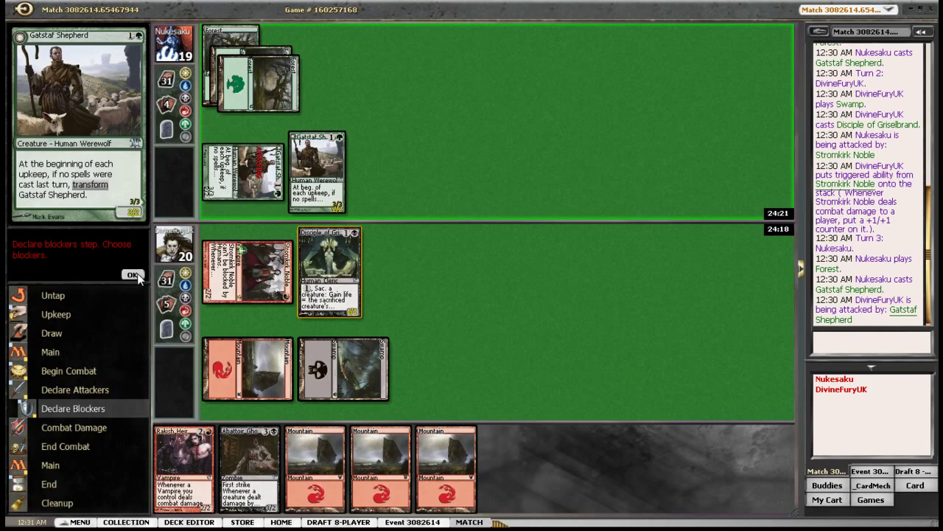
pyautogui.click(134, 275)
pyautogui.click(134, 275)
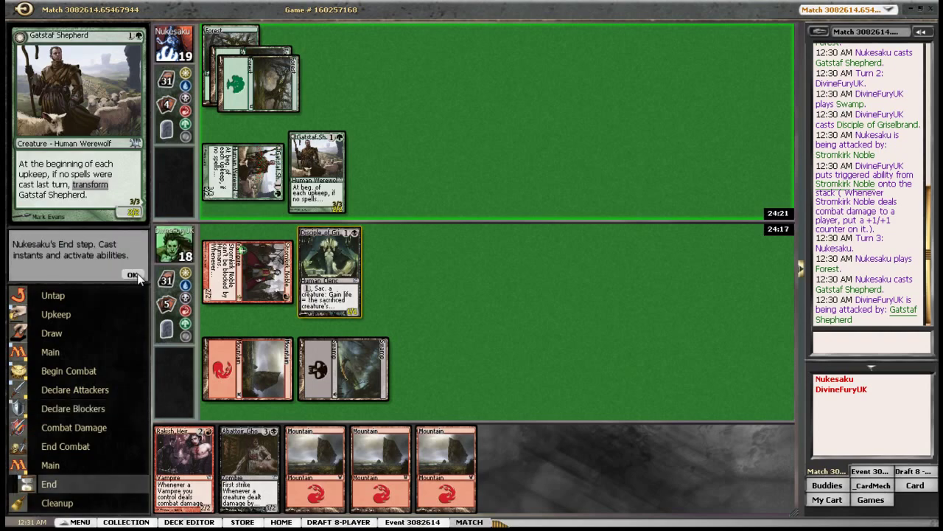
pyautogui.click(134, 275)
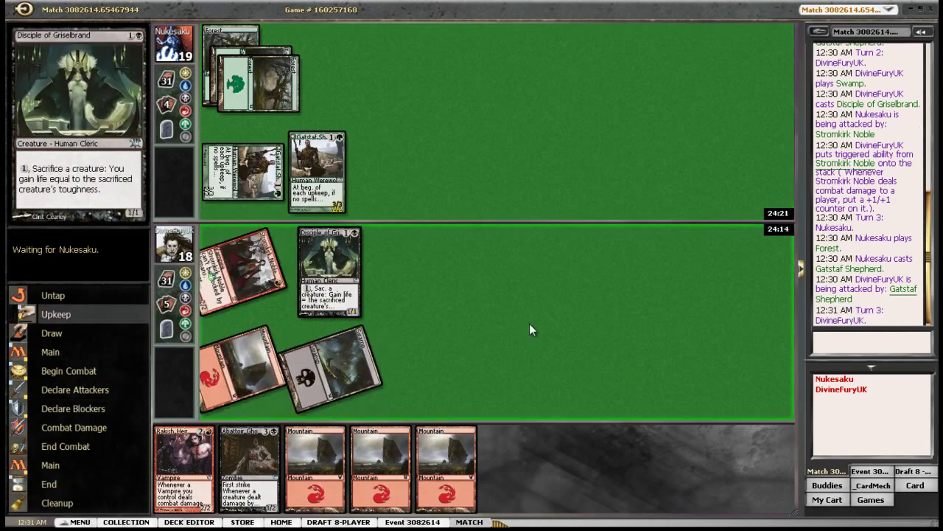
# Play a Mountain and cast Rakish Heir using two Mountains.
pyautogui.doubleClick(340, 439)
pyautogui.doubleClick(191, 452)
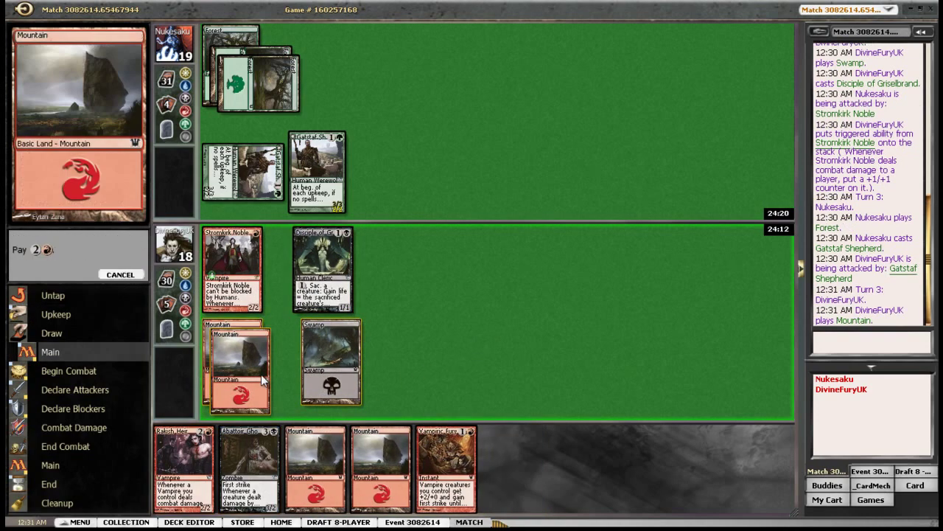
pyautogui.click(240, 365)
pyautogui.click(330, 361)
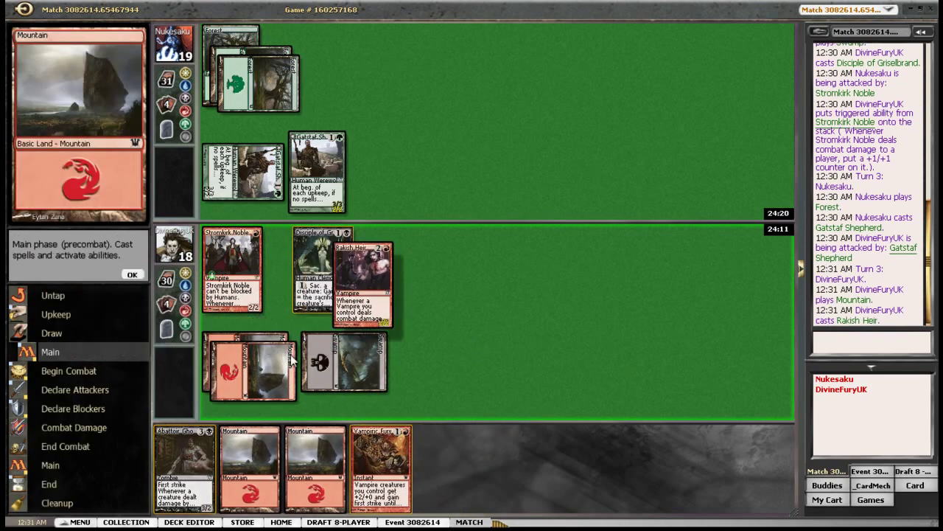
# Attack with Stromkirk Noble and resolve both triggers, making it 4/4 and the opponent 17.
pyautogui.click(132, 274)
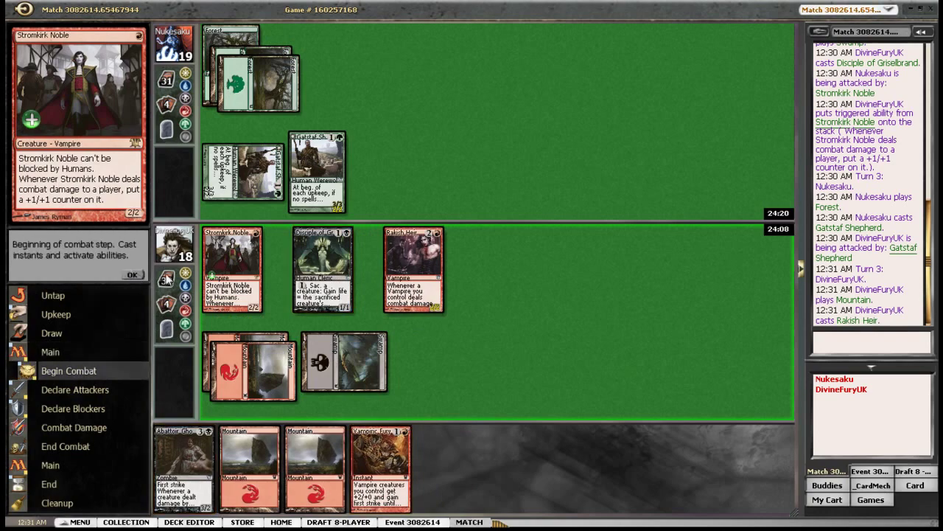
pyautogui.click(132, 274)
pyautogui.click(228, 269)
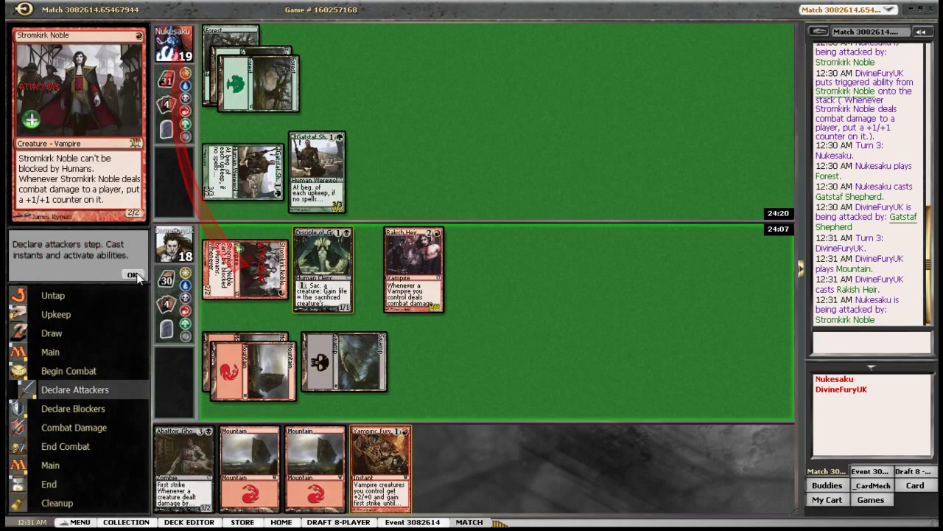
pyautogui.click(133, 276)
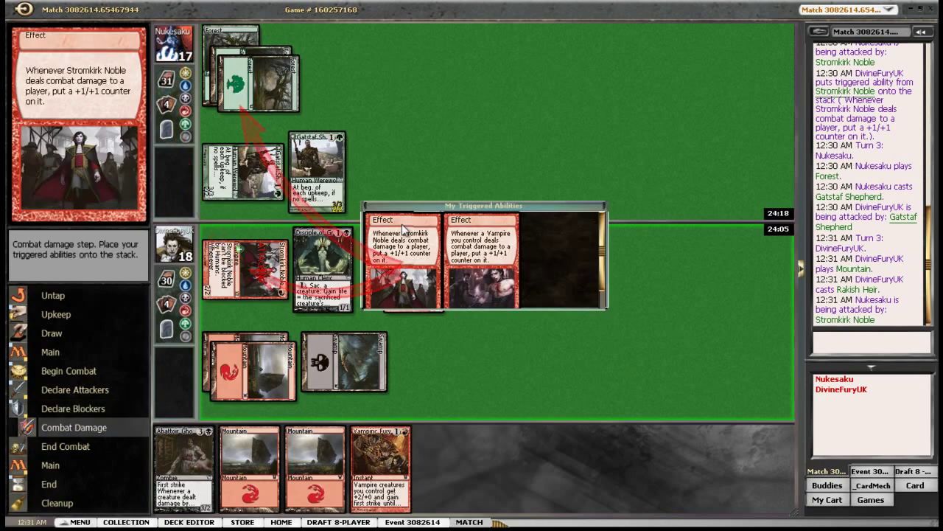
pyautogui.click(401, 258)
pyautogui.click(480, 258)
pyautogui.click(133, 276)
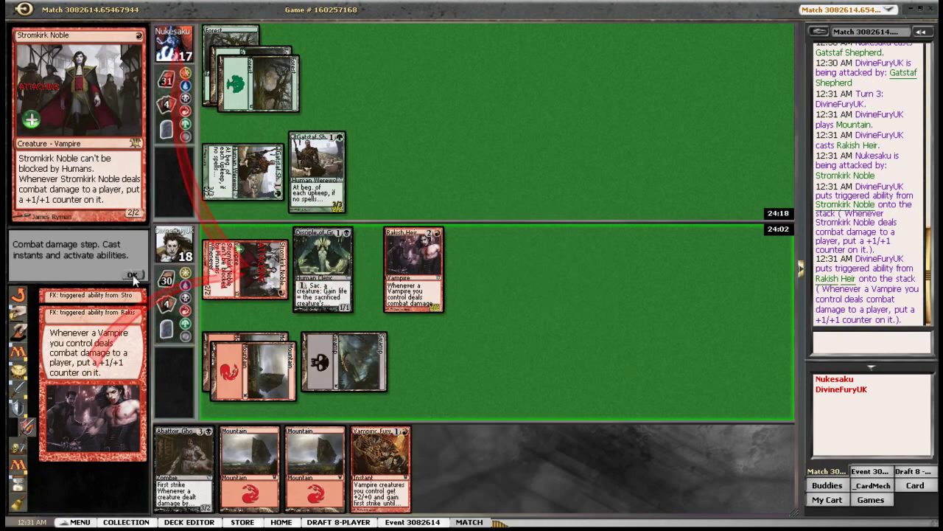
pyautogui.click(133, 276)
pyautogui.click(132, 274)
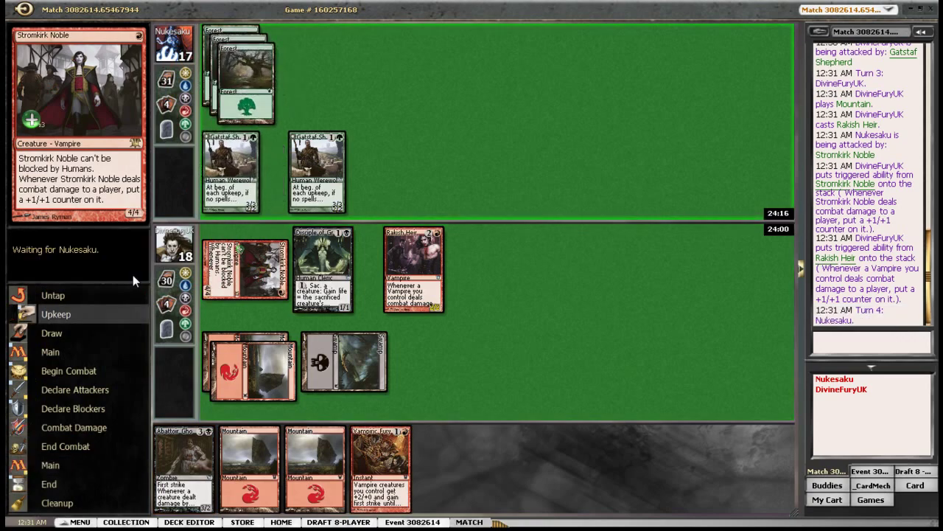
# Pass priority through the opponent's upkeep, main phase and start of combat.
pyautogui.click(133, 275)
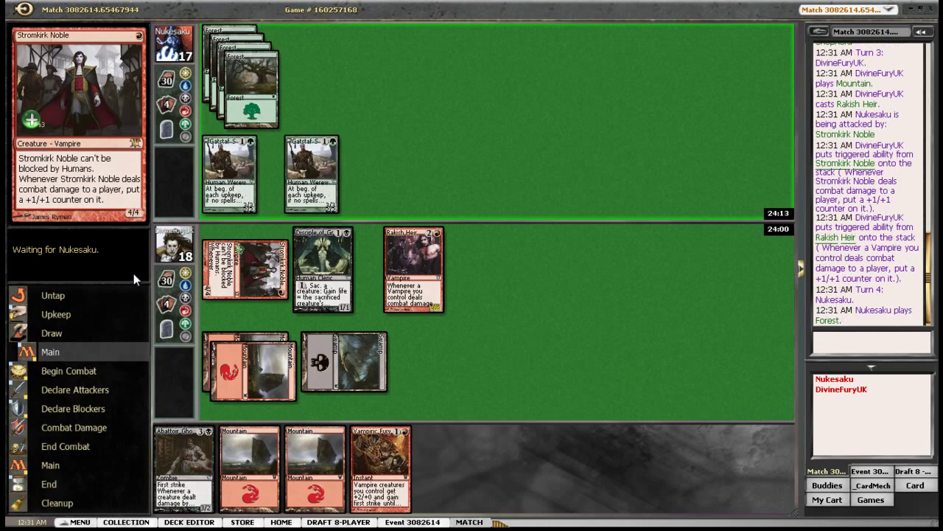
pyautogui.click(133, 274)
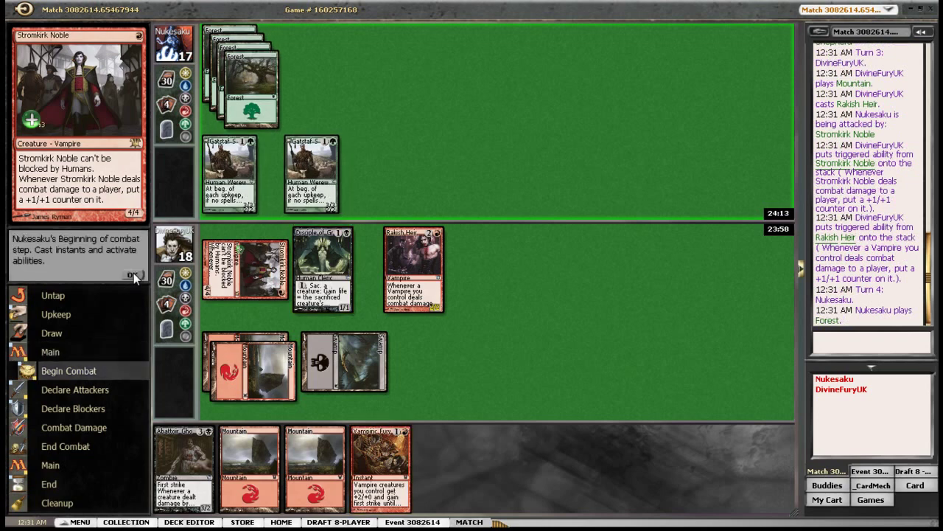
pyautogui.click(134, 274)
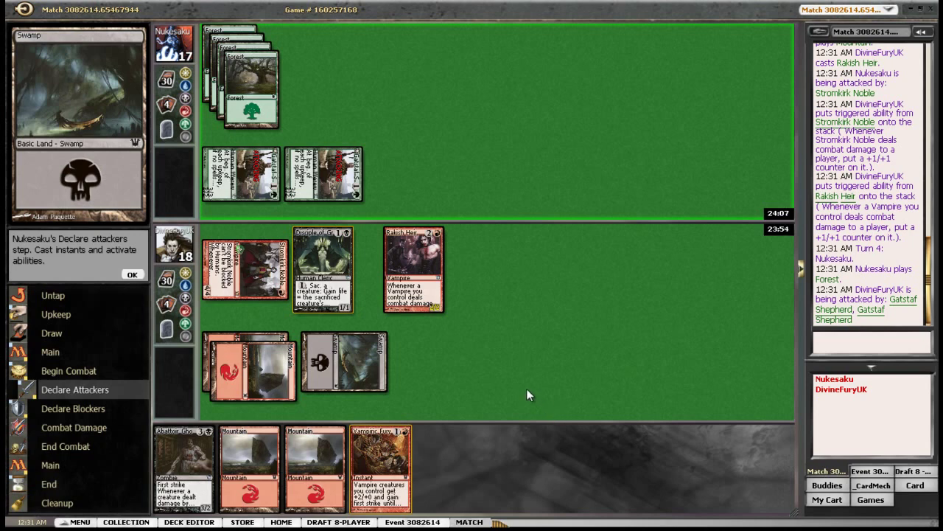
# Block a Gatstaf Shepherd with Rakish Heir, then let Festerhide Boar resolve.
pyautogui.click(133, 275)
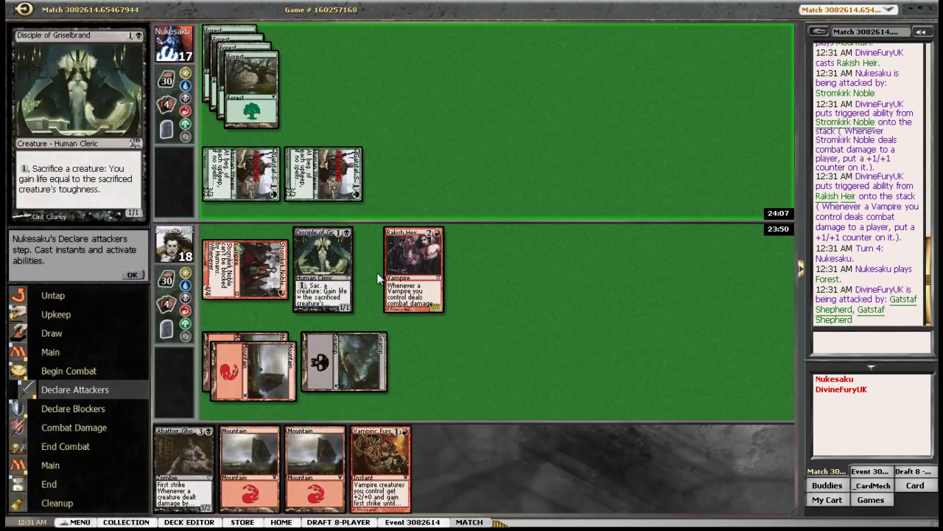
pyautogui.click(329, 185)
pyautogui.click(133, 274)
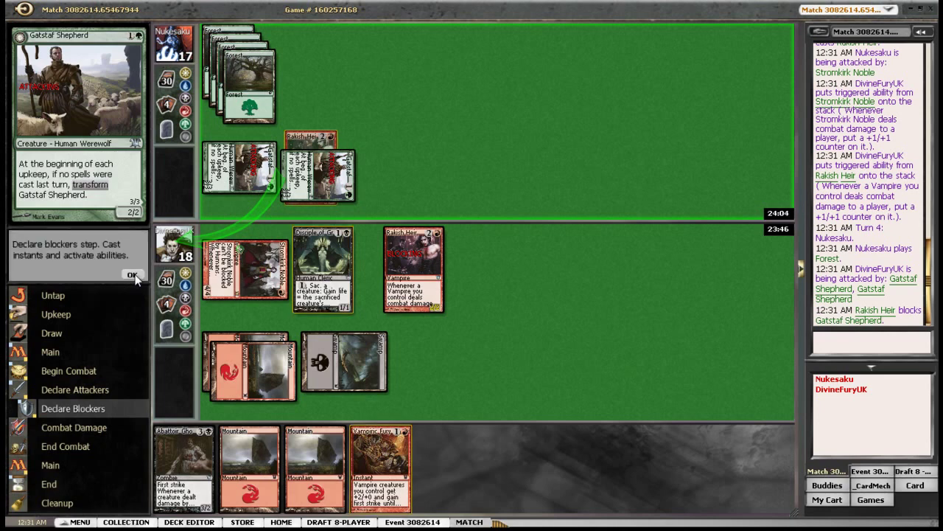
pyautogui.click(134, 274)
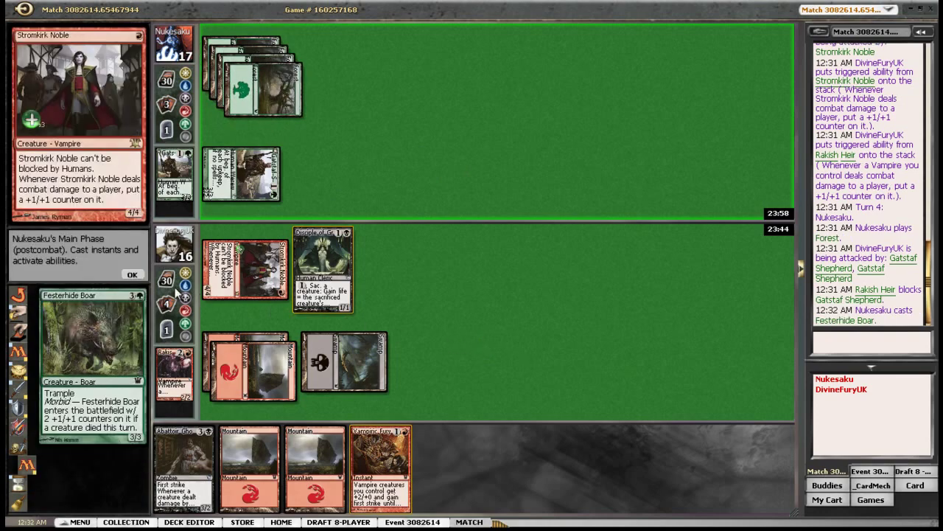
pyautogui.click(134, 275)
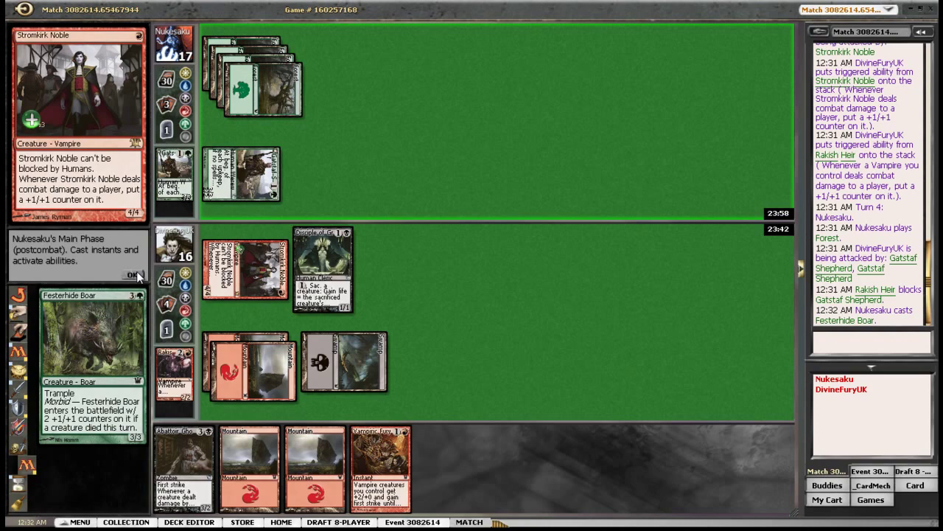
pyautogui.click(133, 275)
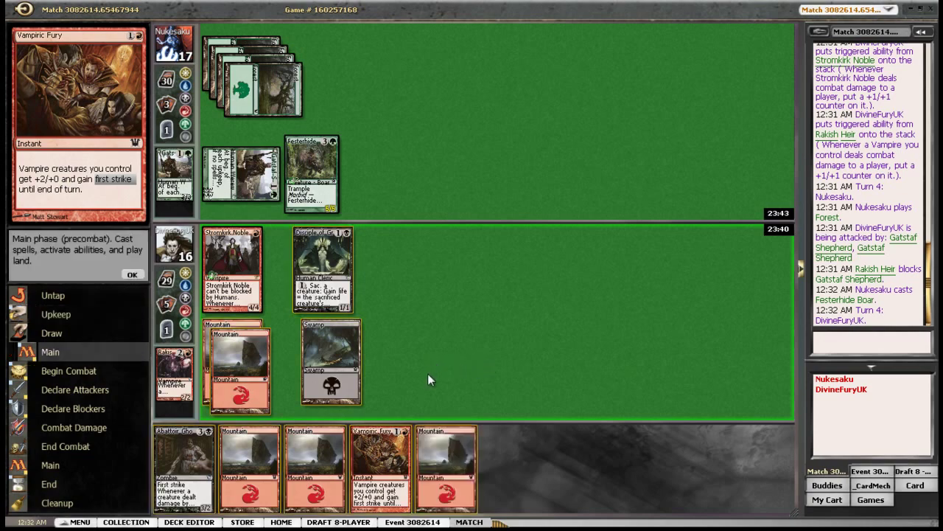
# Play a Mountain and attack with Stromkirk Noble.
pyautogui.doubleClick(445, 461)
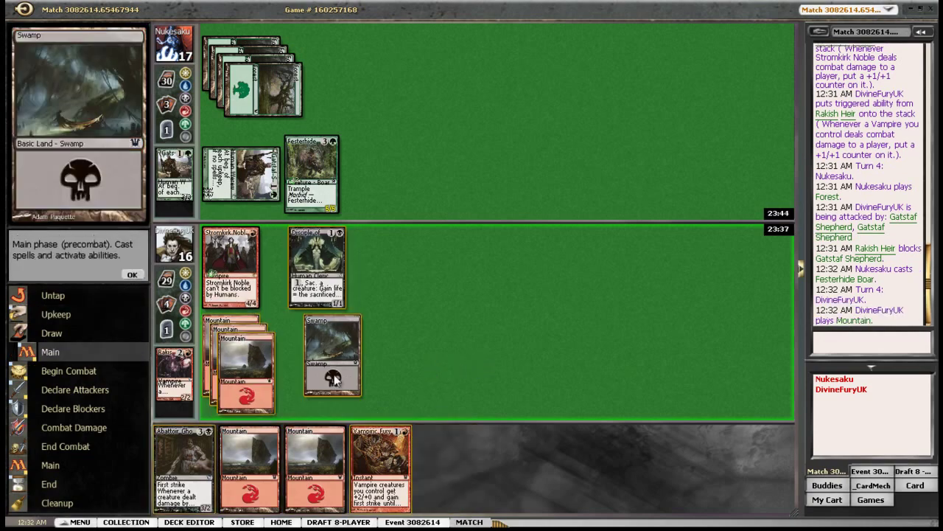
pyautogui.click(133, 275)
pyautogui.click(132, 274)
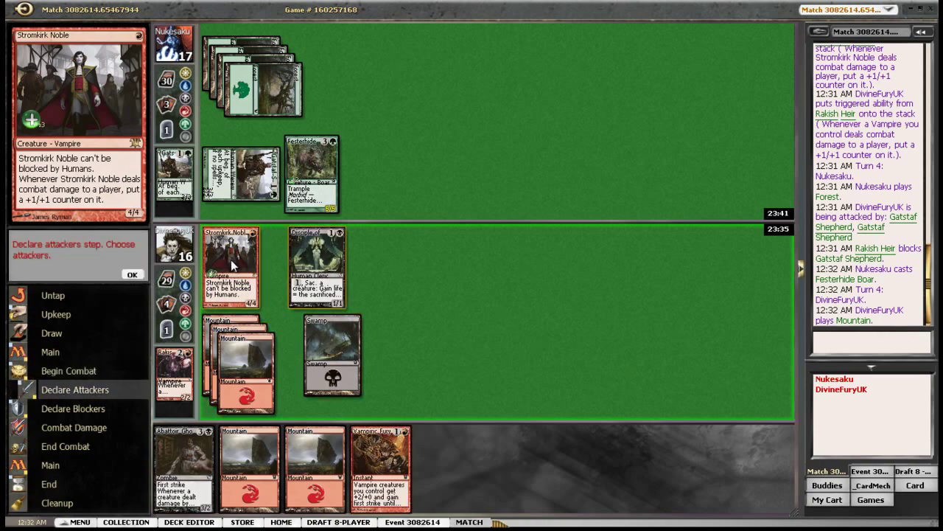
pyautogui.click(234, 265)
pyautogui.click(133, 274)
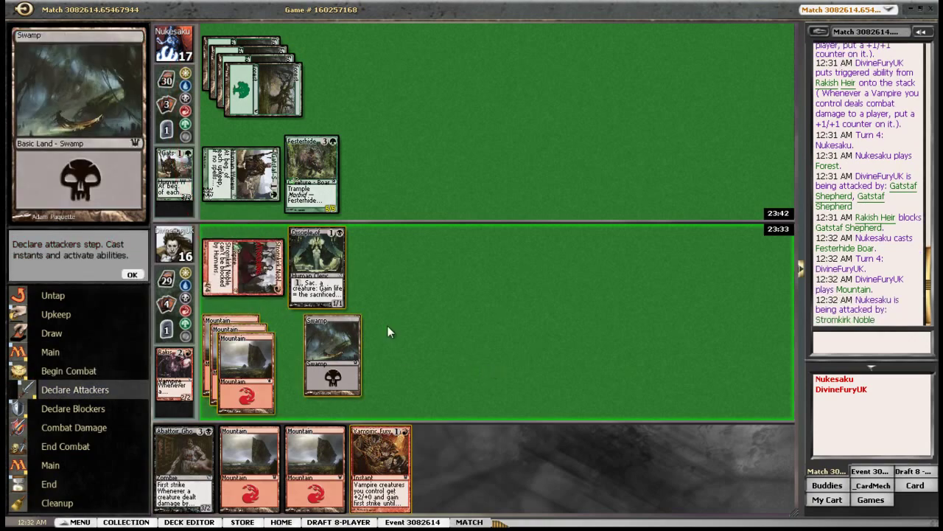
pyautogui.click(132, 275)
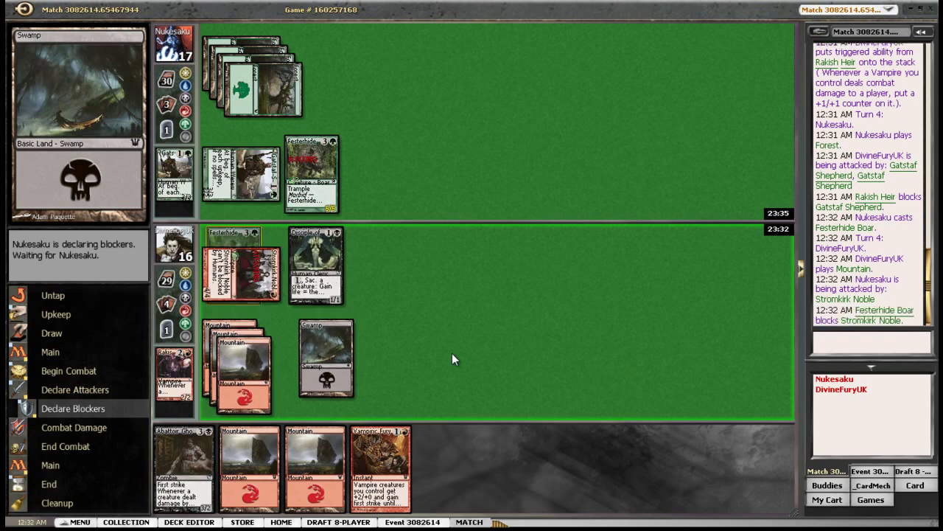
# Cast Vampiric Fury on the Noble so the blocking Festerhide Boar dies.
pyautogui.doubleClick(380, 466)
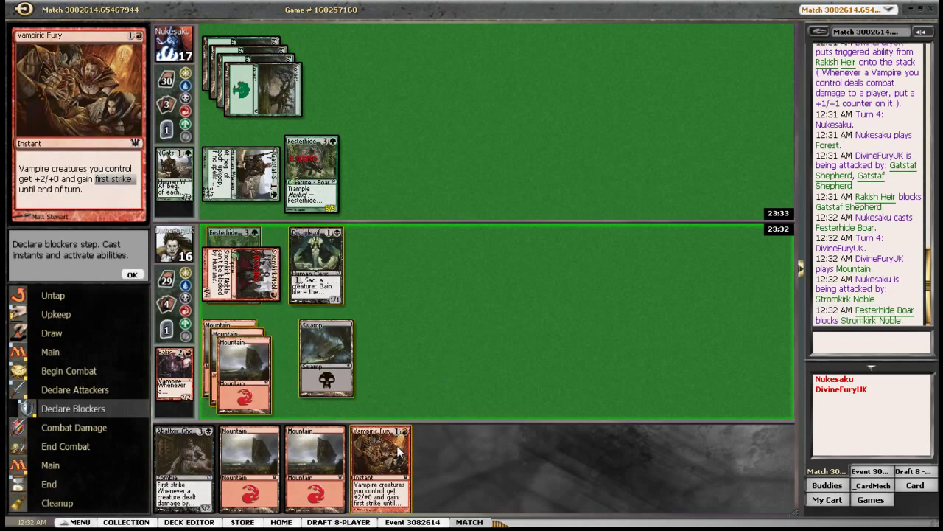
pyautogui.click(243, 376)
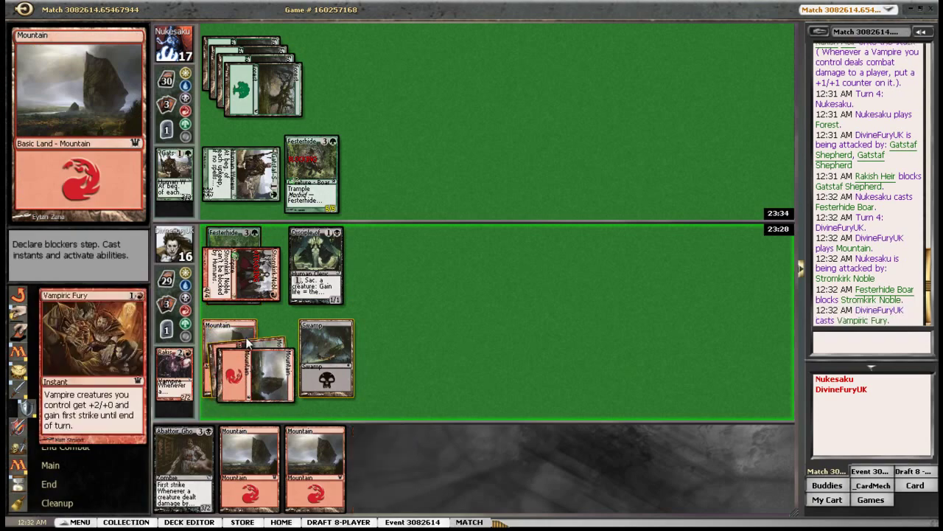
pyautogui.click(132, 274)
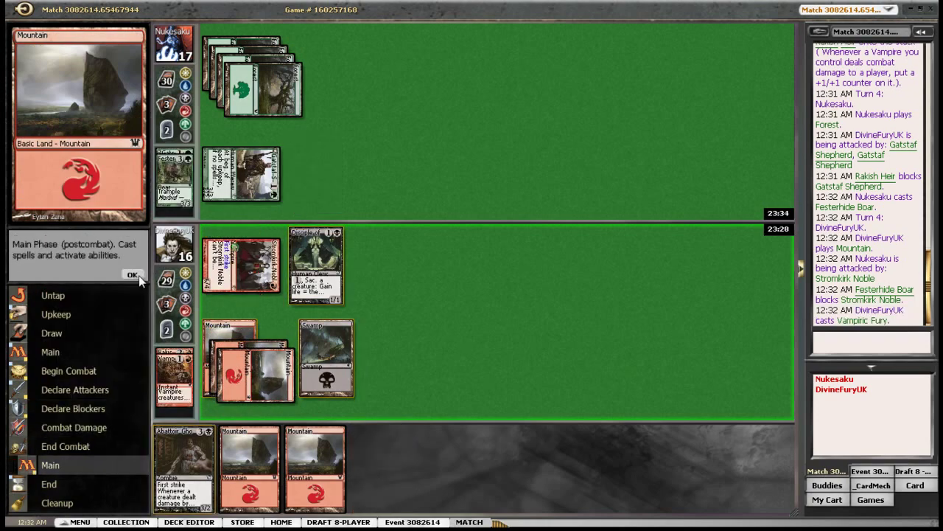
# Pass through the opponent's Hamlet Captain turn, leaving Gatstaf Shepherd unblocked (life 14).
pyautogui.click(134, 275)
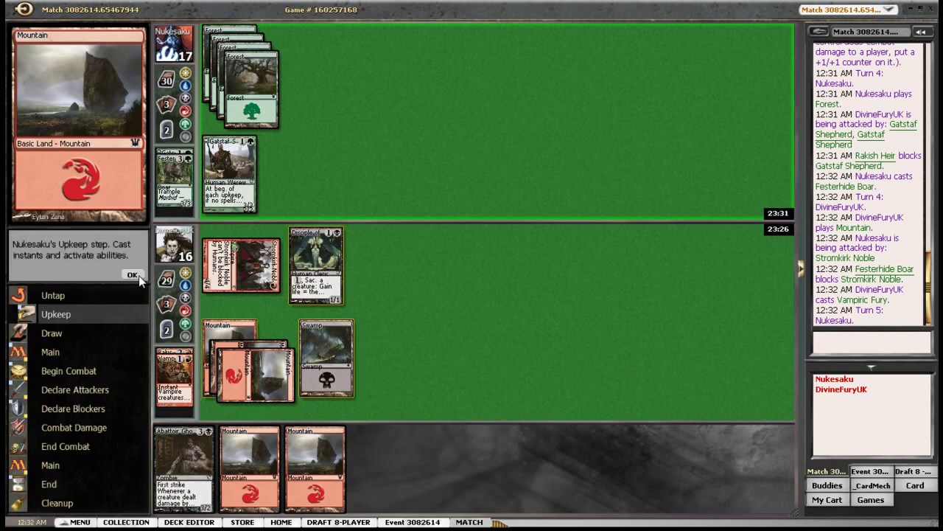
pyautogui.click(133, 275)
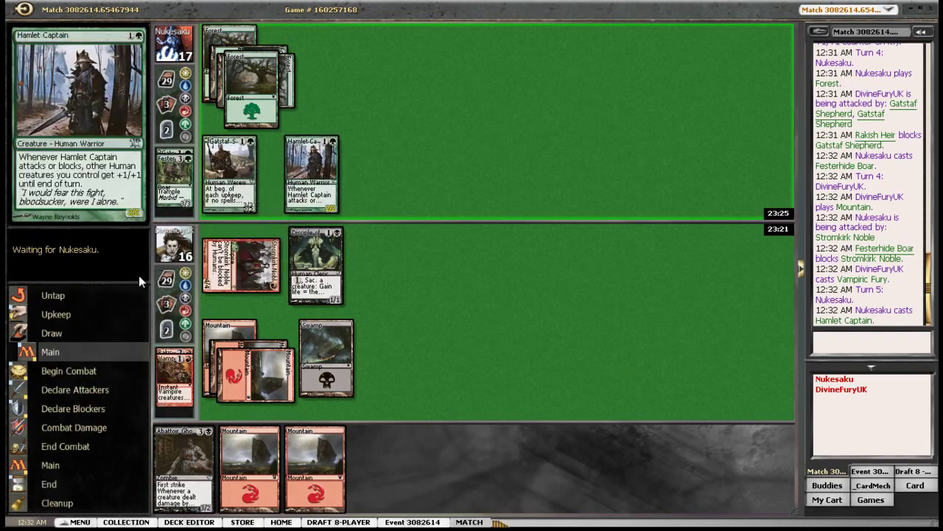
pyautogui.click(133, 274)
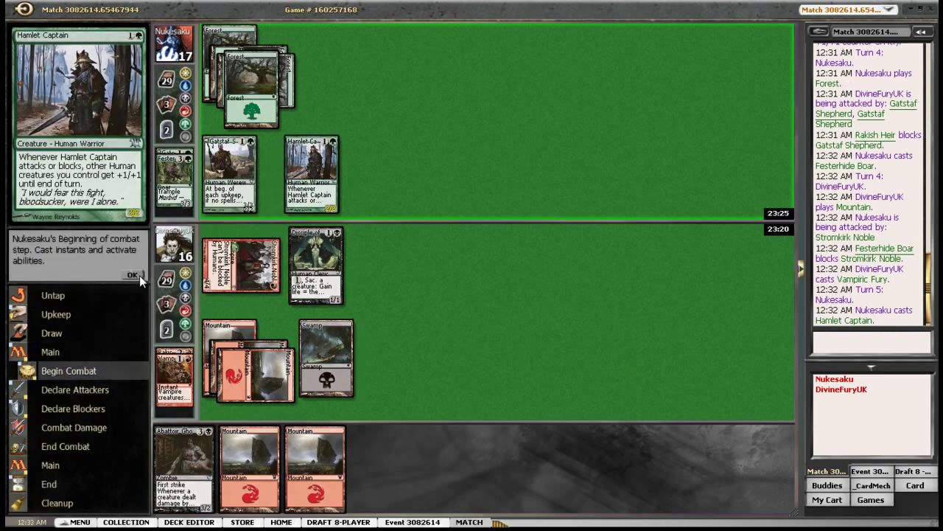
pyautogui.click(133, 274)
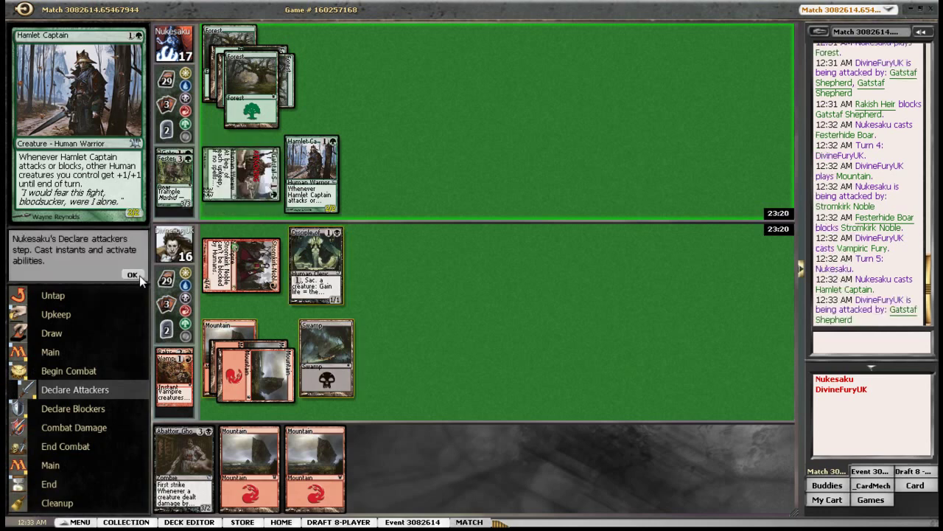
pyautogui.click(132, 274)
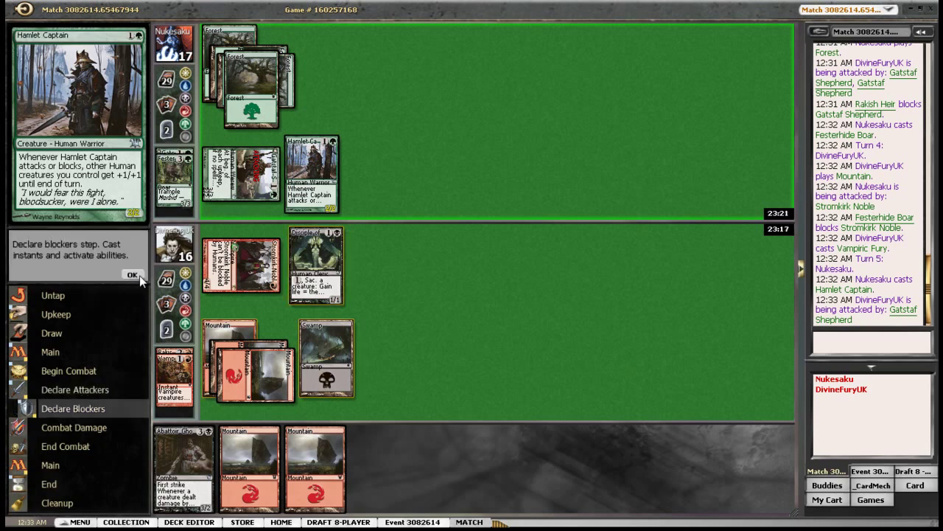
pyautogui.click(133, 275)
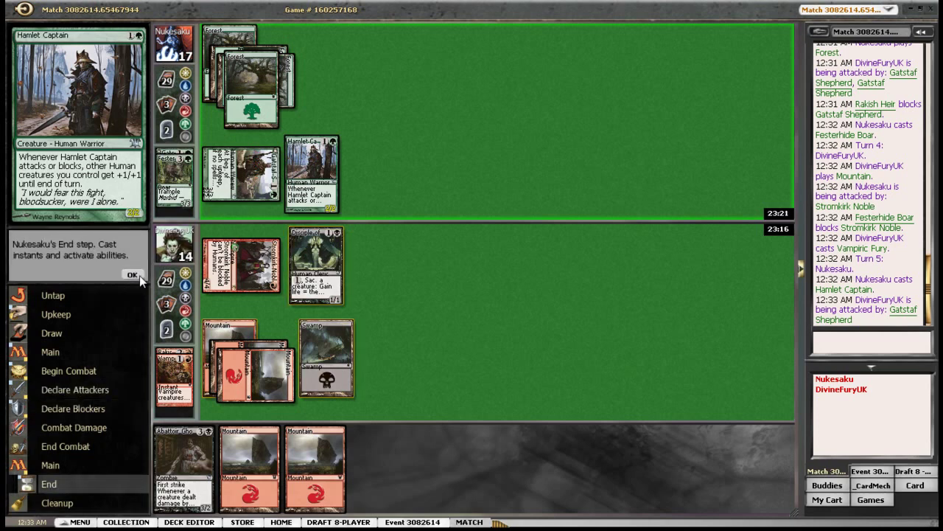
pyautogui.click(133, 275)
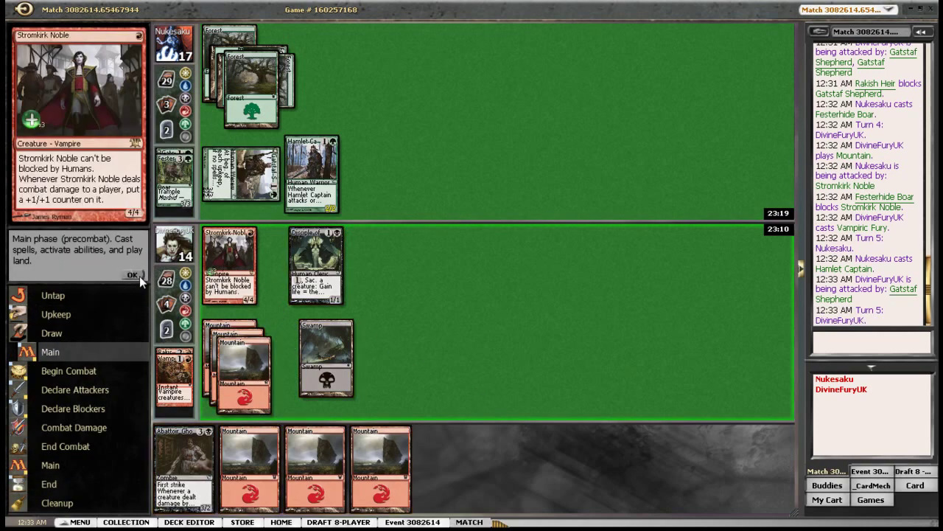
# Attack with Stromkirk Noble, dropping the opponent to 13.
pyautogui.click(134, 276)
pyautogui.click(231, 251)
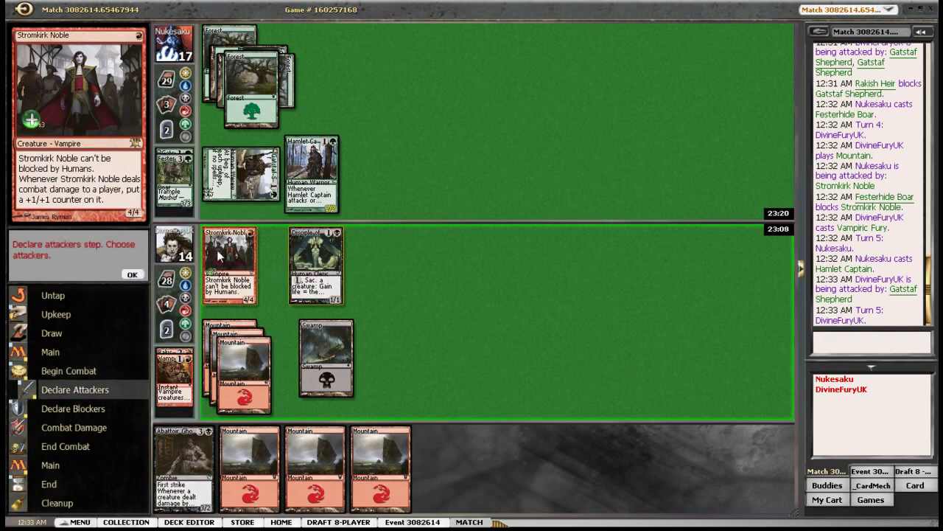
pyautogui.click(132, 274)
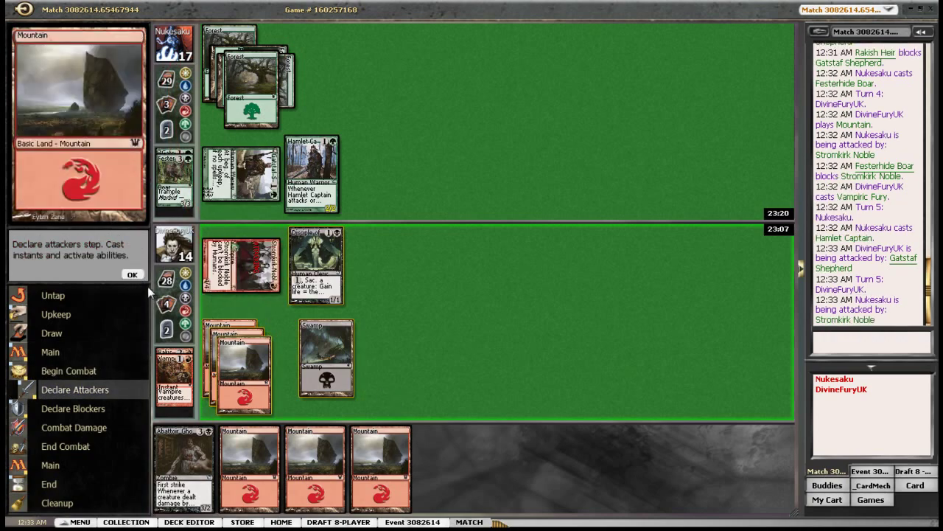
pyautogui.click(132, 275)
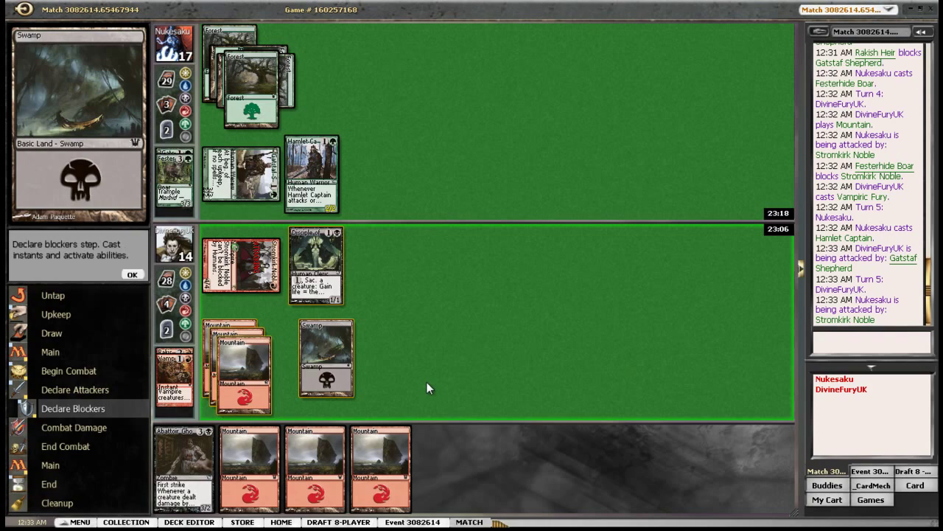
pyautogui.click(131, 275)
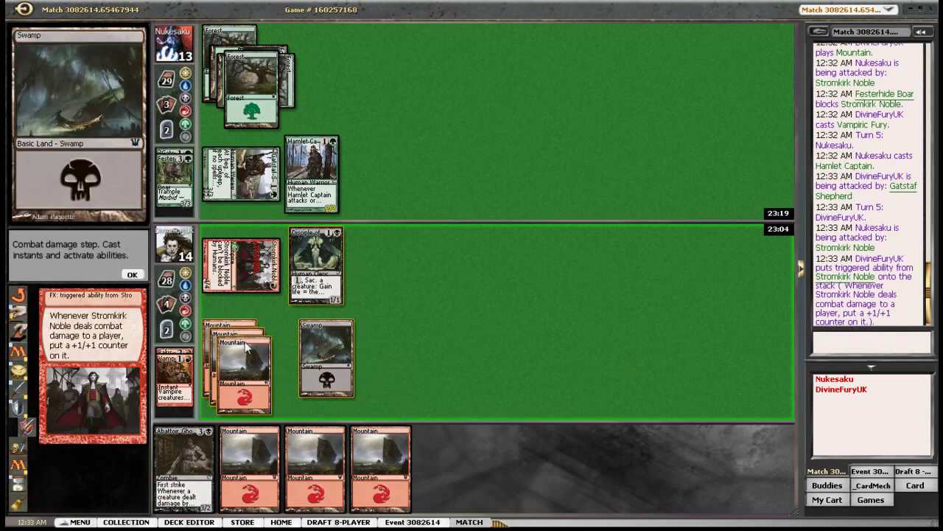
pyautogui.click(133, 274)
# Play a Mountain, cast Abattoir Ghoul with three lands, and pass the turn.
pyautogui.doubleClick(380, 468)
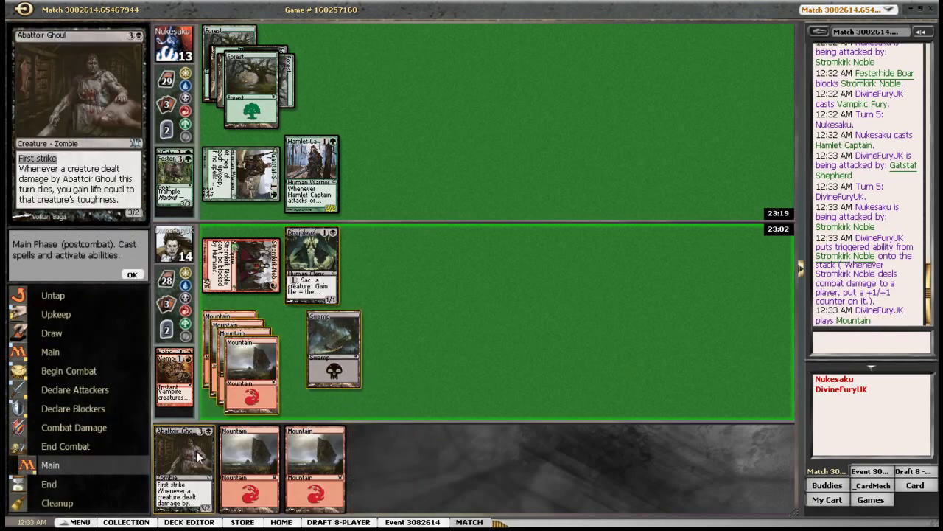
pyautogui.doubleClick(185, 468)
pyautogui.click(251, 368)
pyautogui.click(333, 350)
pyautogui.click(236, 346)
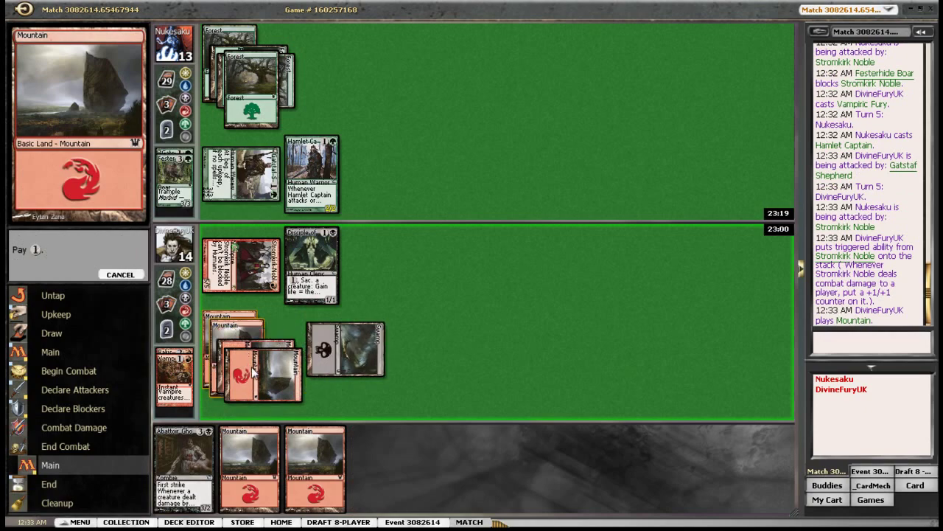
pyautogui.click(132, 275)
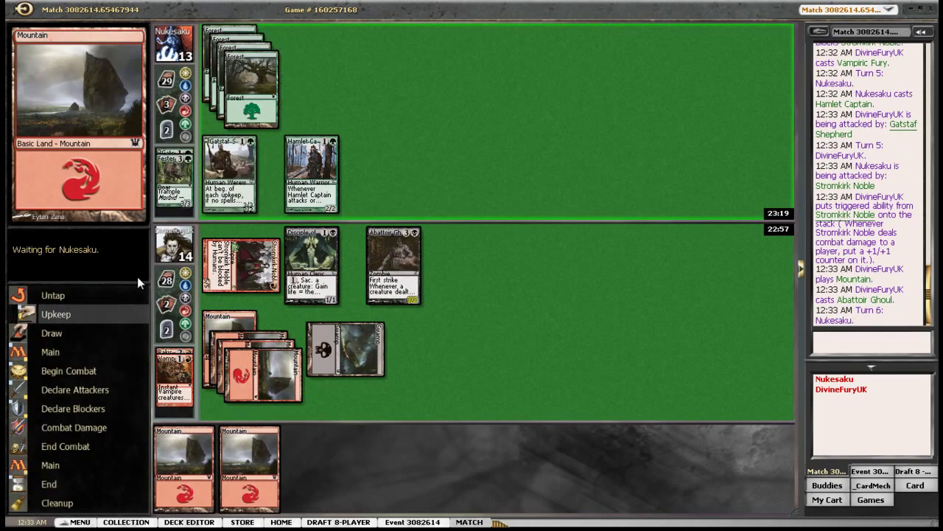
# Pass priority through the opponent's sixth turn.
pyautogui.click(138, 282)
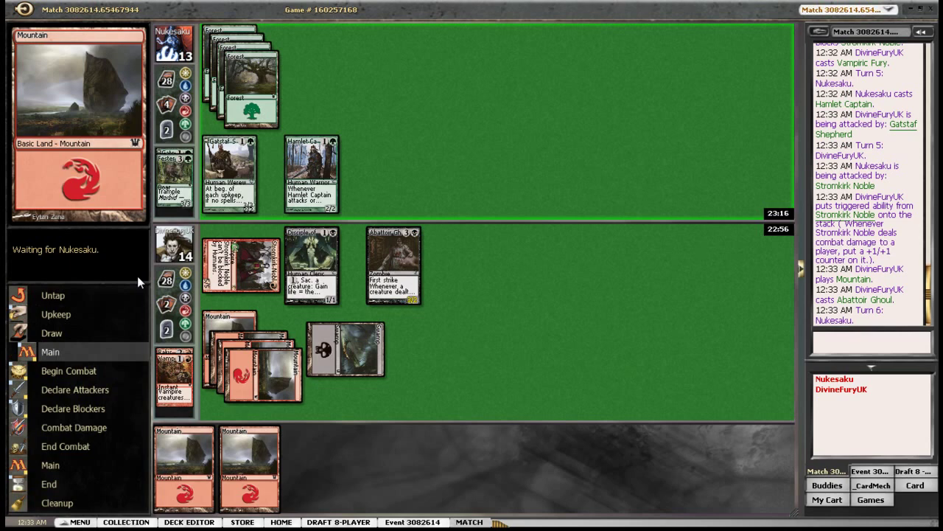
pyautogui.click(135, 275)
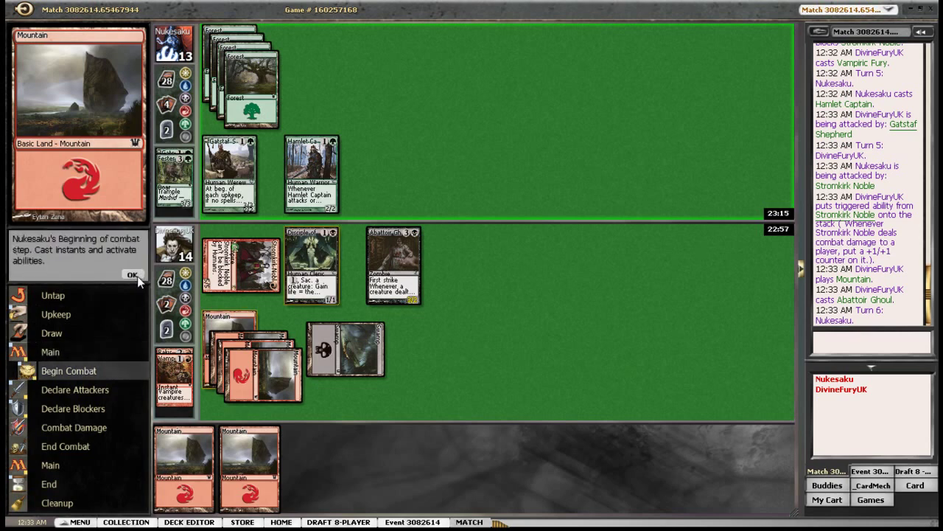
pyautogui.click(133, 275)
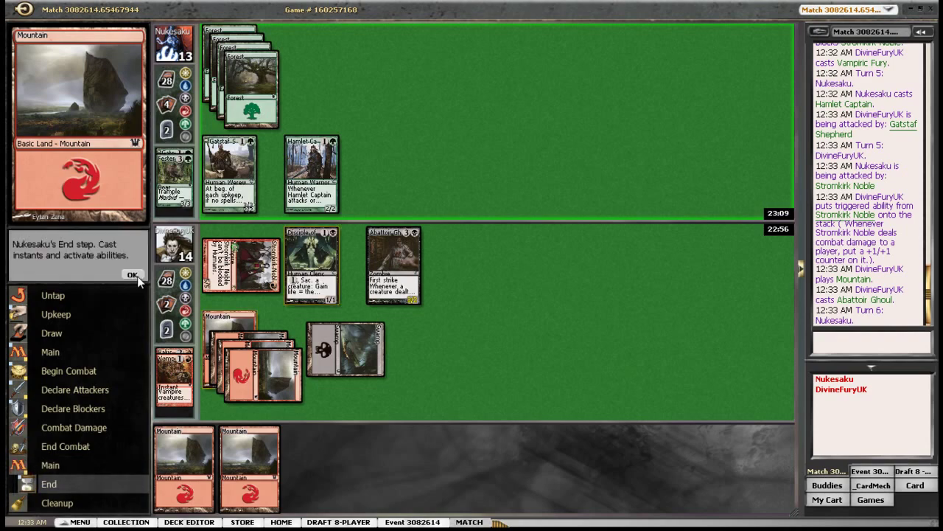
pyautogui.click(133, 274)
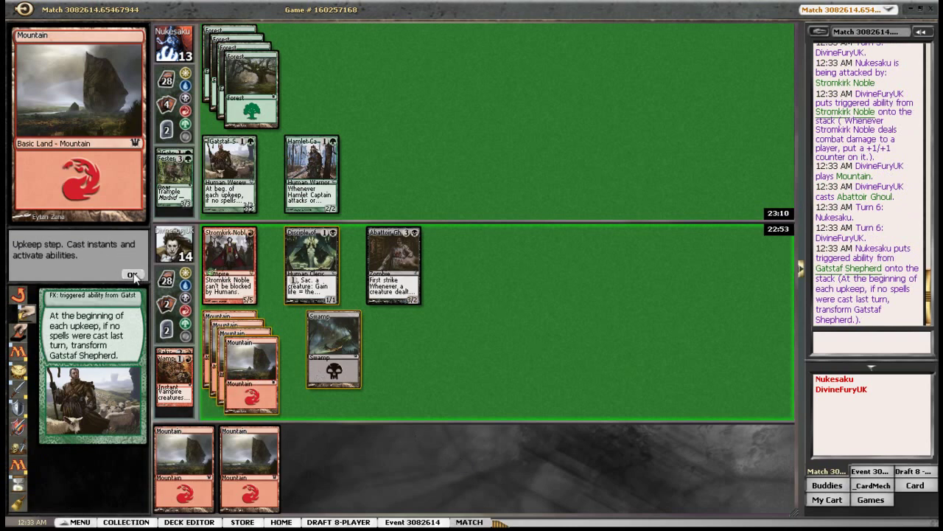
# Resolve the Shepherd upkeep trigger, play a Swamp, and attack with Abattoir Ghoul and Stromkirk Noble.
pyautogui.click(133, 274)
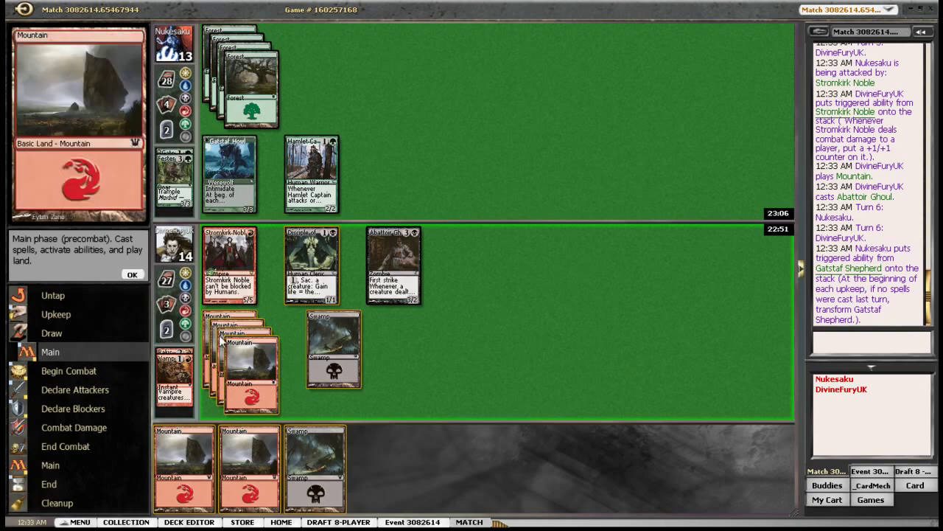
pyautogui.doubleClick(324, 473)
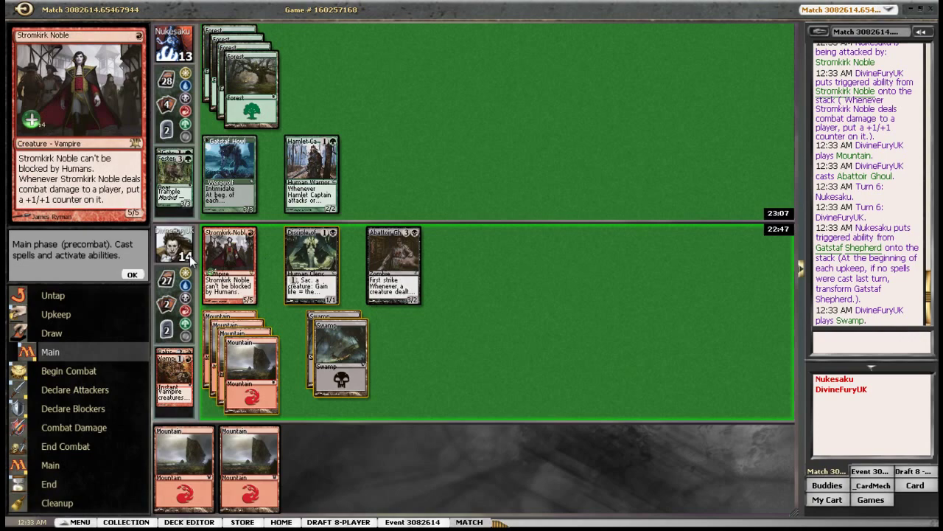
pyautogui.press('F2')
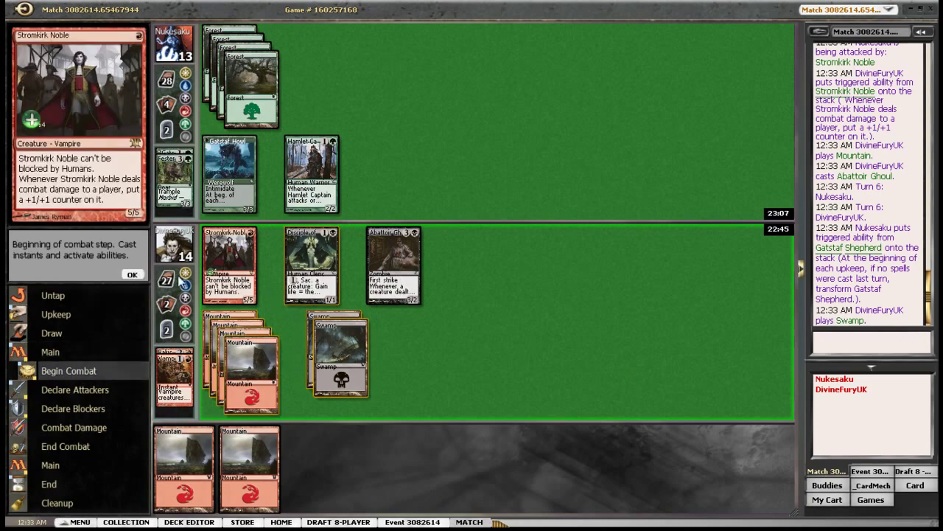
pyautogui.press('F2')
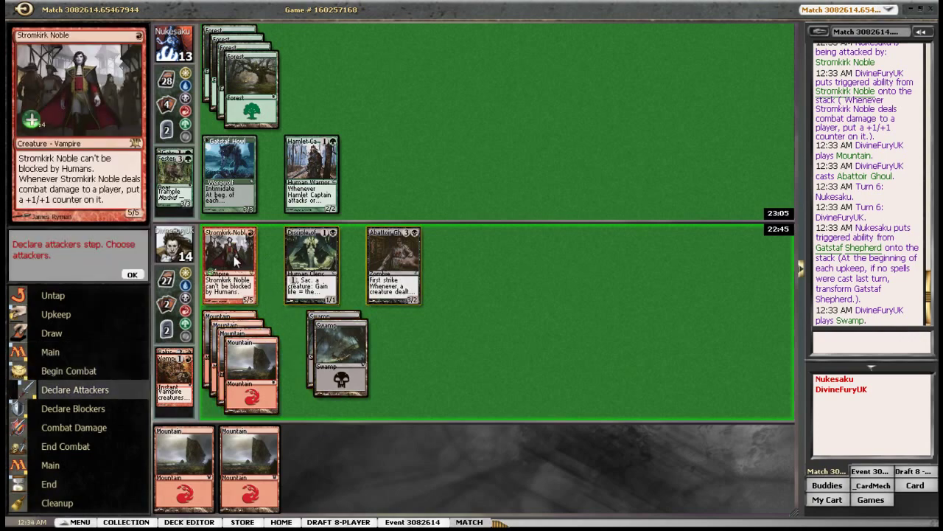
pyautogui.click(229, 262)
pyautogui.click(135, 274)
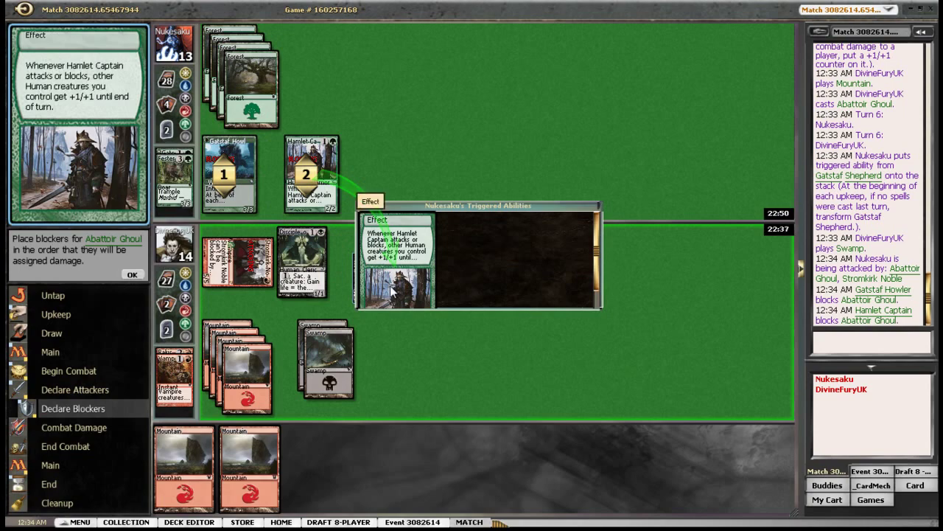
# Order the double-blockers and resolve the Hamlet Captain and Abattoir Ghoul triggers.
pyautogui.click(132, 276)
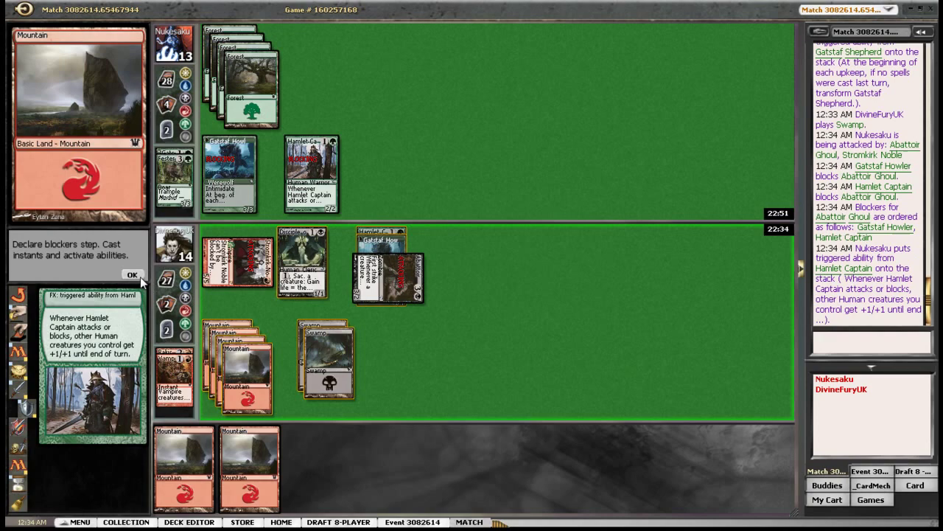
pyautogui.click(135, 275)
pyautogui.click(134, 277)
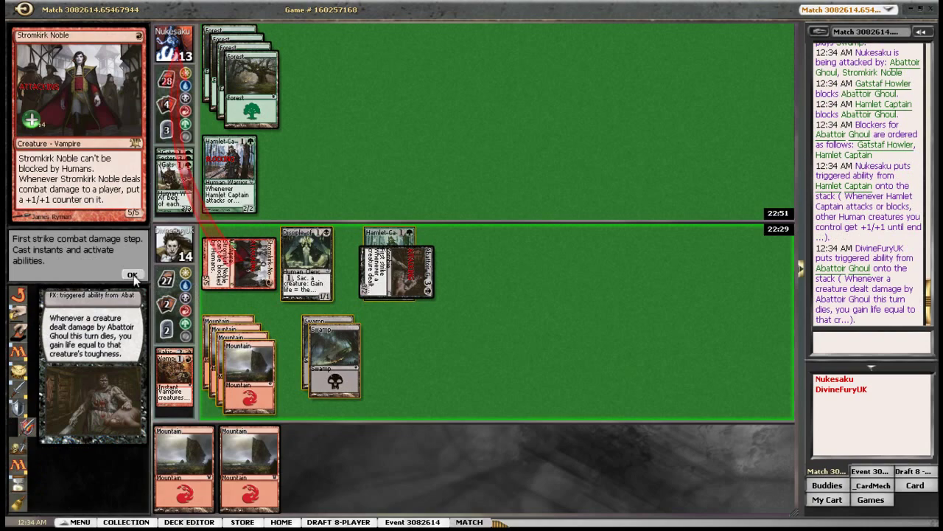
pyautogui.click(134, 277)
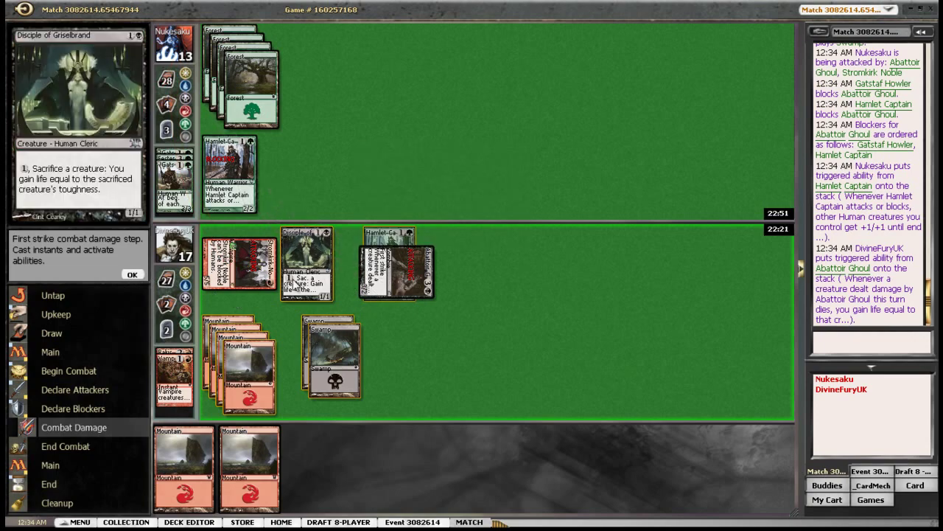
# Sacrifice Abattoir Ghoul to Disciple of Griselbrand for life, letting the Noble drop the opponent to 8.
pyautogui.click(313, 295)
pyautogui.click(254, 372)
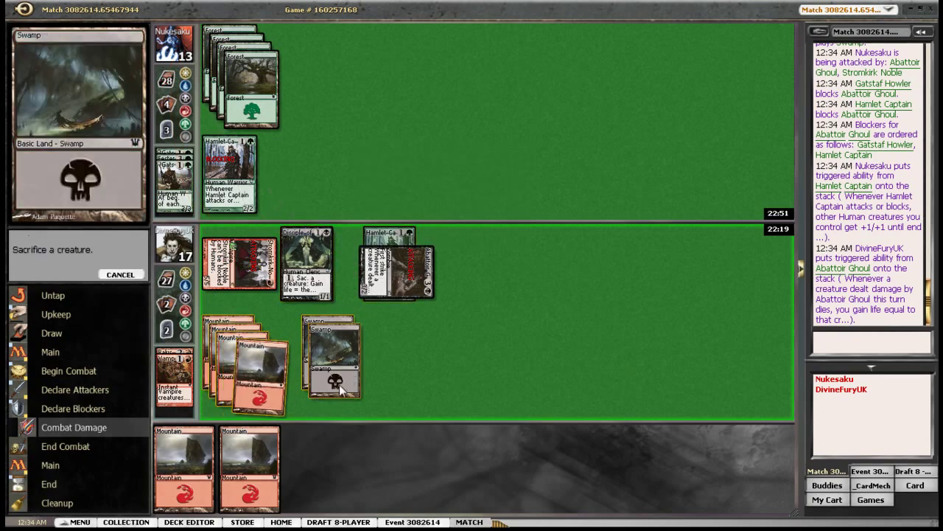
pyautogui.click(400, 286)
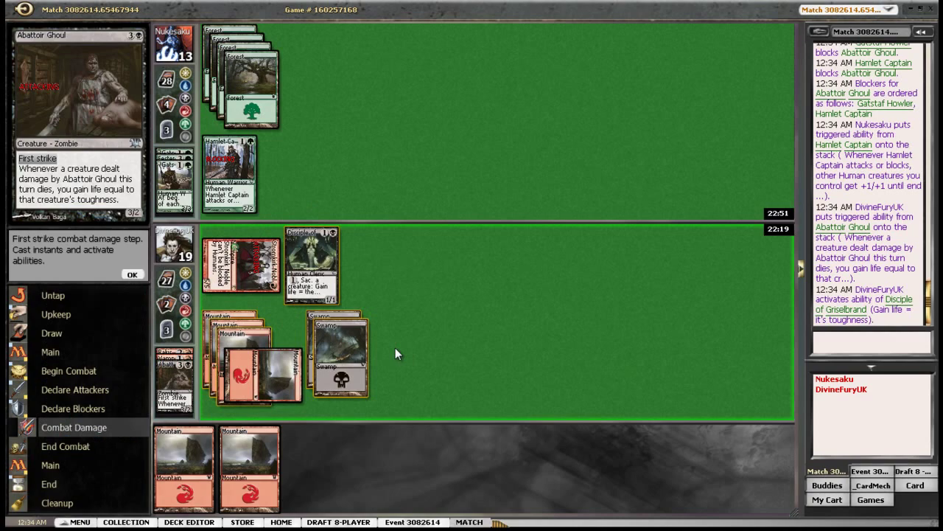
pyautogui.click(135, 278)
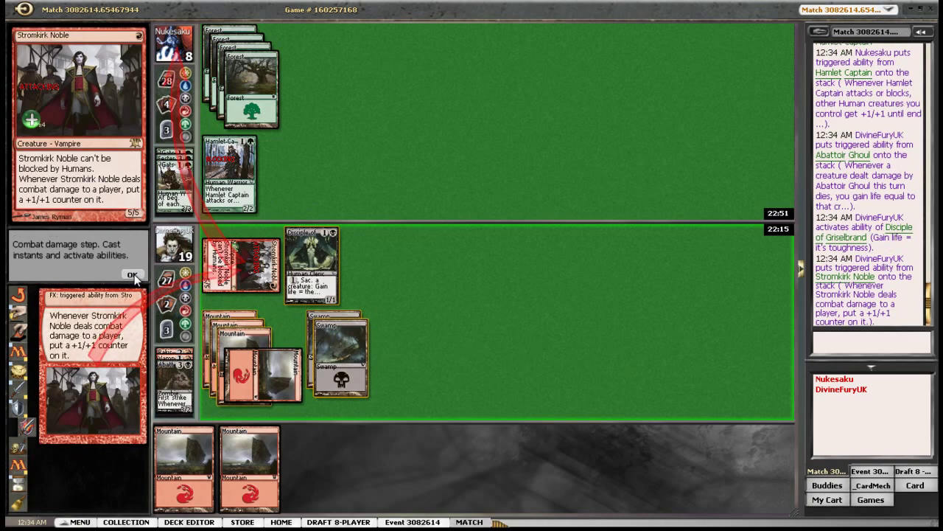
pyautogui.click(134, 276)
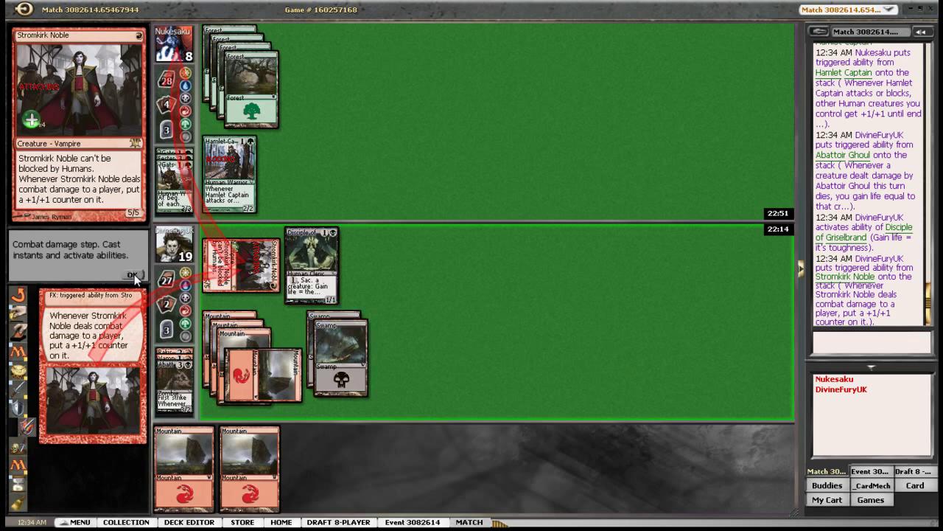
pyautogui.click(133, 276)
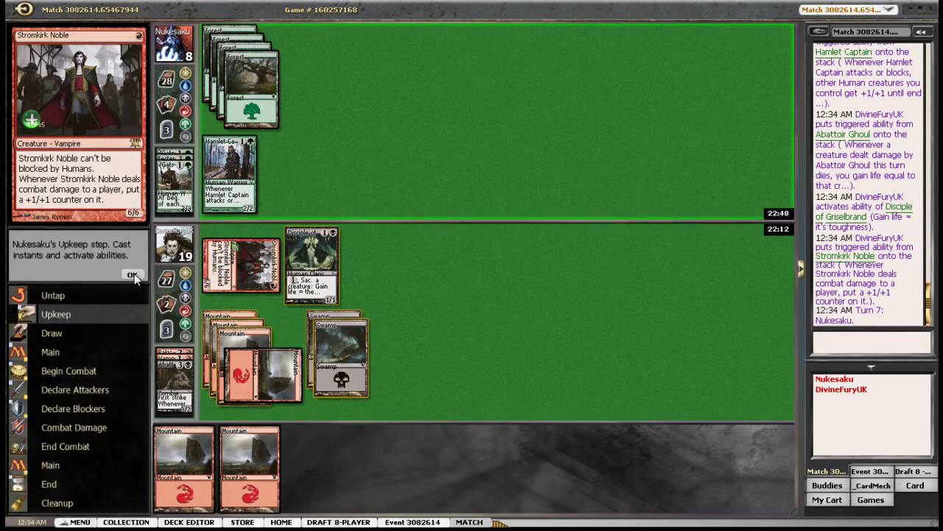
# Pass through the opponent's upkeep, main phase and combat, leaving Hamlet Captain unblocked.
pyautogui.click(133, 276)
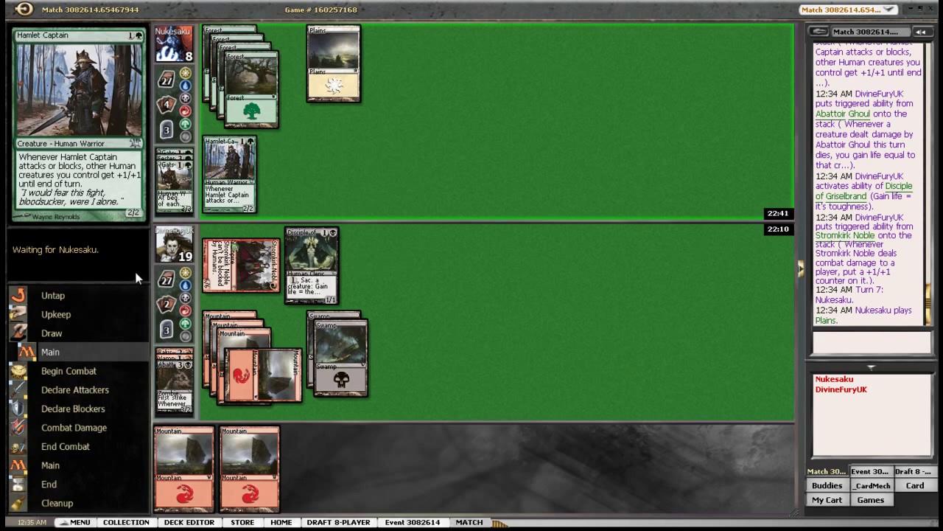
pyautogui.click(132, 275)
pyautogui.click(133, 274)
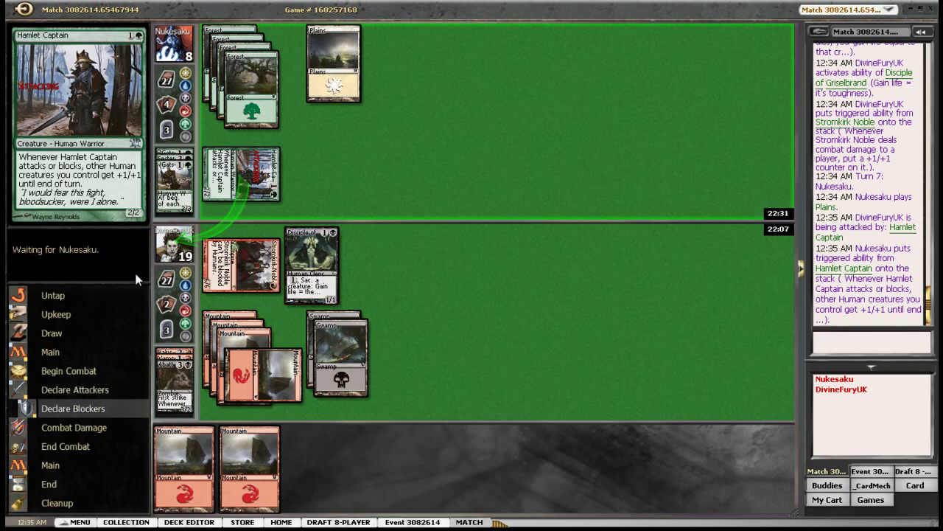
pyautogui.click(133, 276)
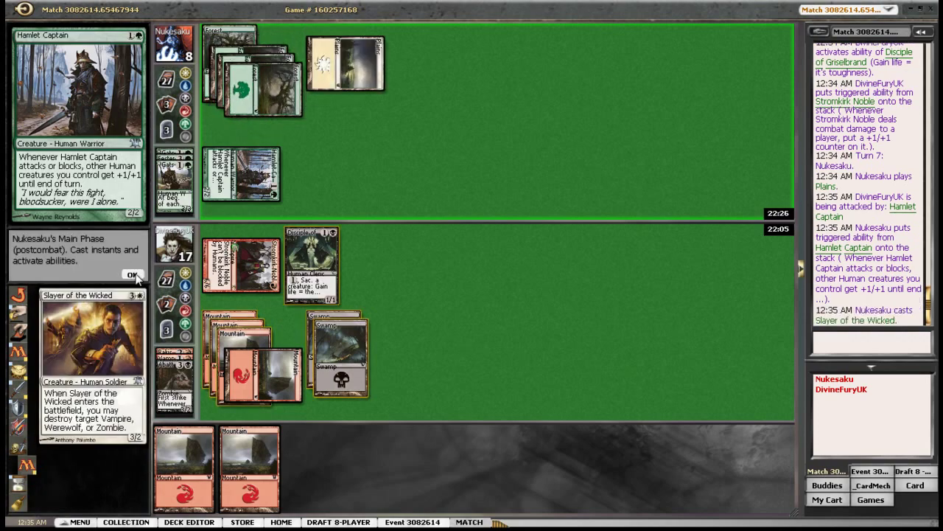
pyautogui.moveTo(312, 265)
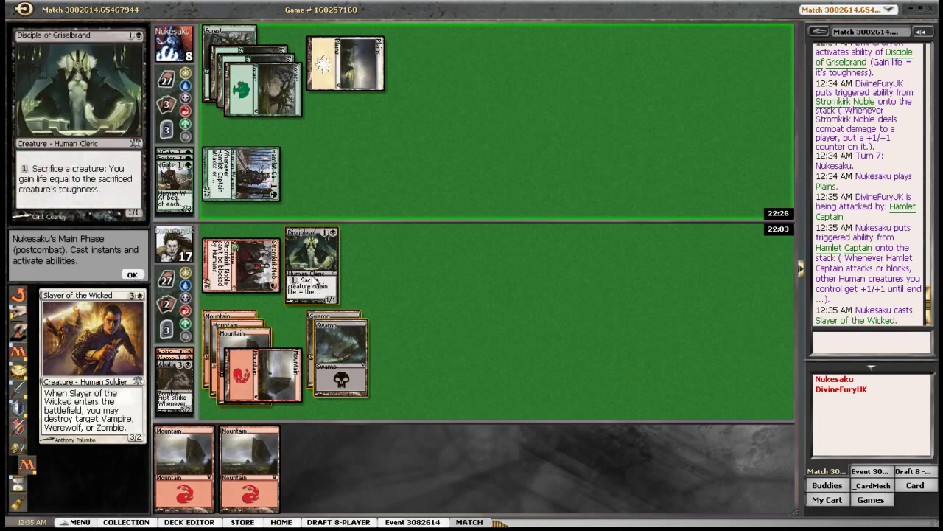
# Pay a Swamp for Disciple of Griselbrand, sacrificing Stromkirk Noble to reach 23 life.
pyautogui.click(316, 281)
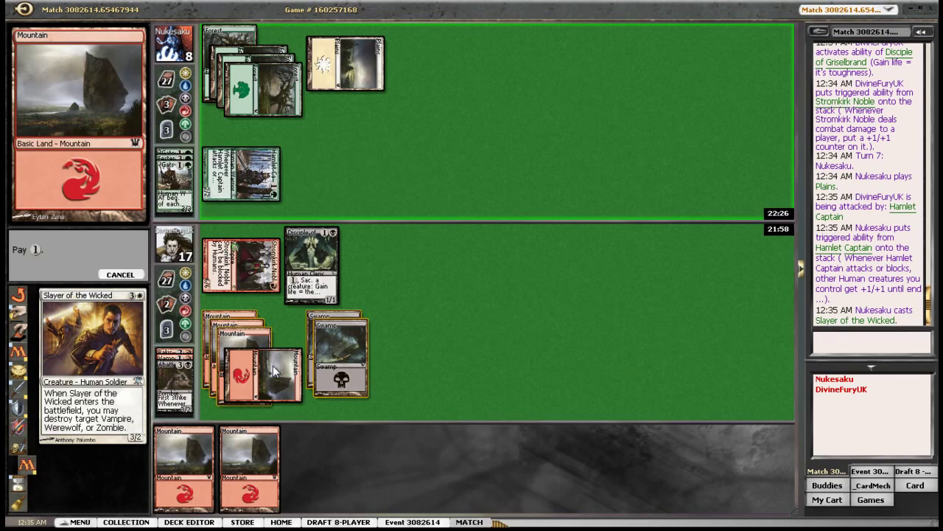
pyautogui.click(340, 379)
pyautogui.click(241, 267)
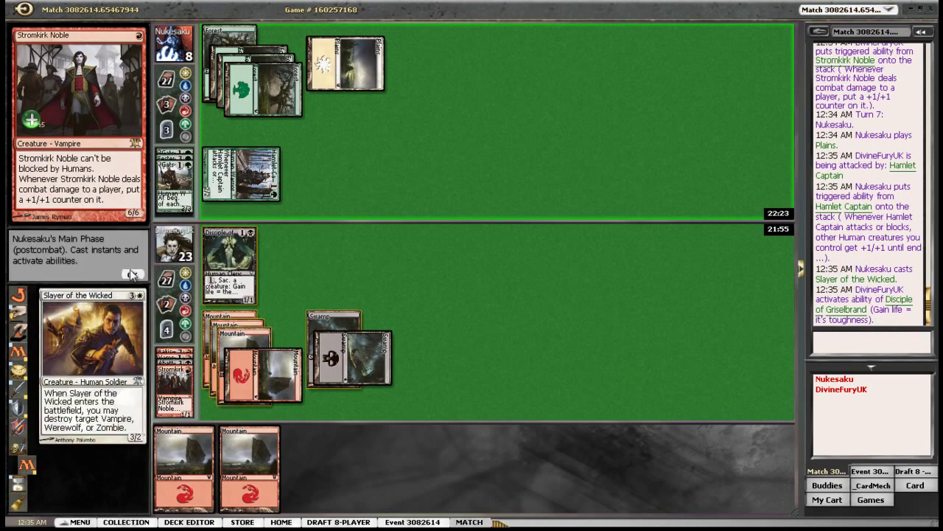
pyautogui.press('F2')
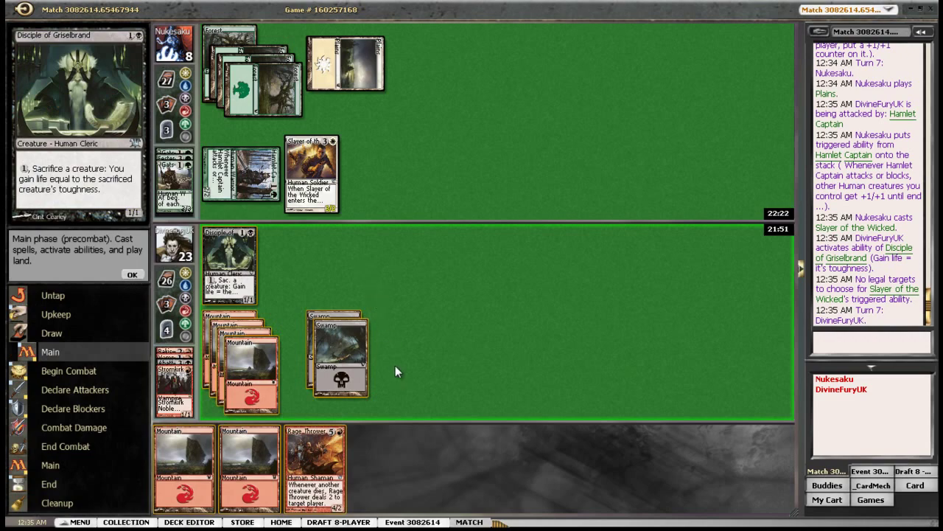
# Play a Mountain and cast Rage Thrower, paying with four Mountains and a Swamp.
pyautogui.doubleClick(249, 457)
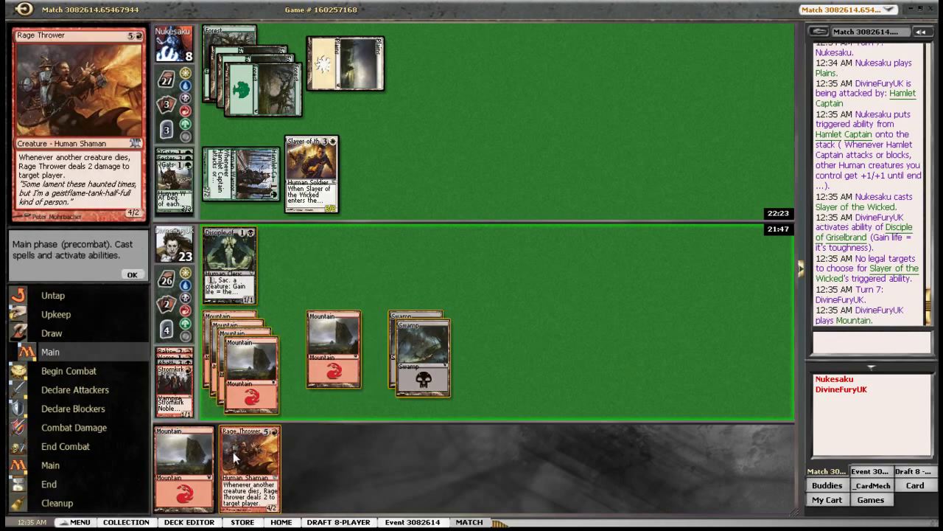
pyautogui.doubleClick(234, 457)
pyautogui.click(269, 376)
pyautogui.click(249, 340)
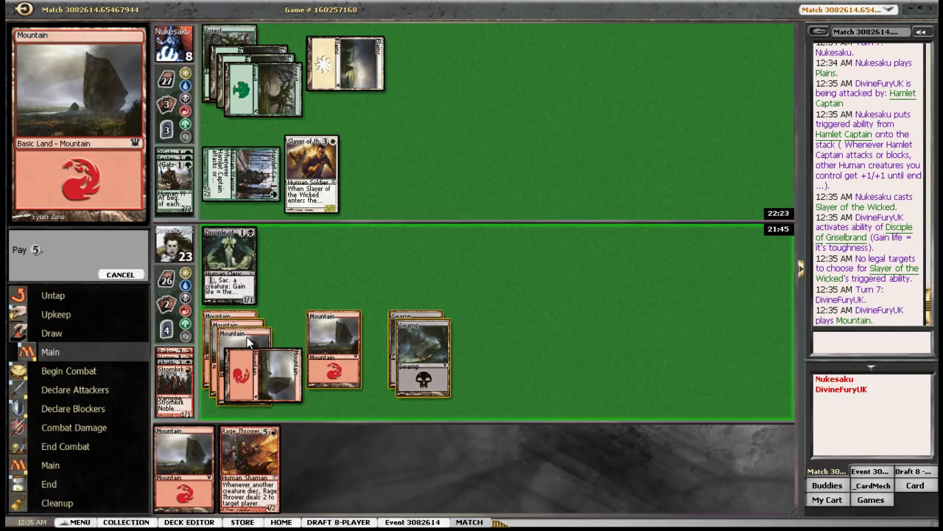
pyautogui.click(229, 328)
pyautogui.click(333, 348)
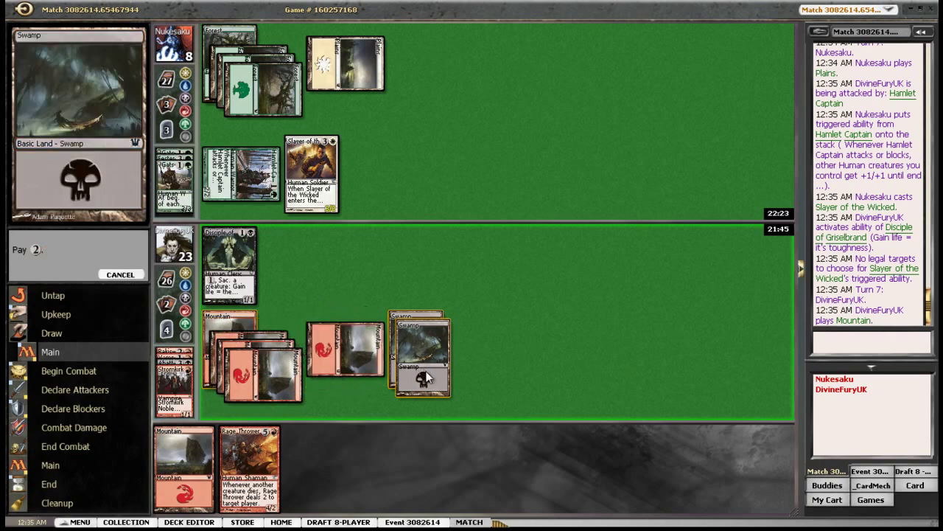
pyautogui.click(426, 372)
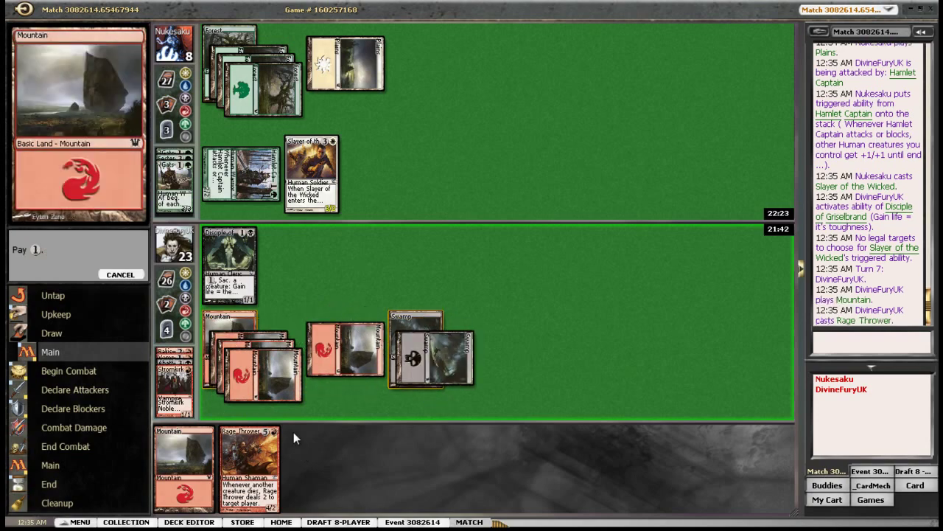
# Skip attacking and end the turn after Rage Thrower resolves.
pyautogui.click(131, 277)
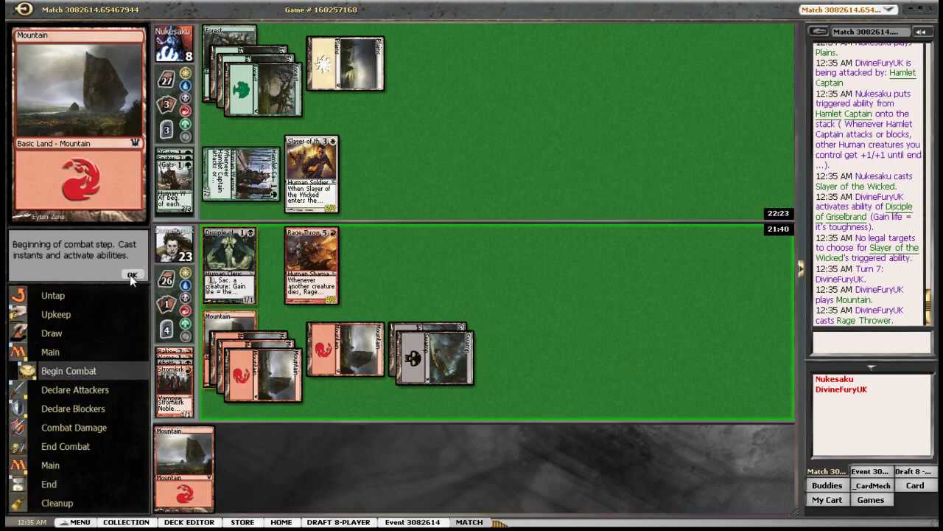
pyautogui.click(131, 276)
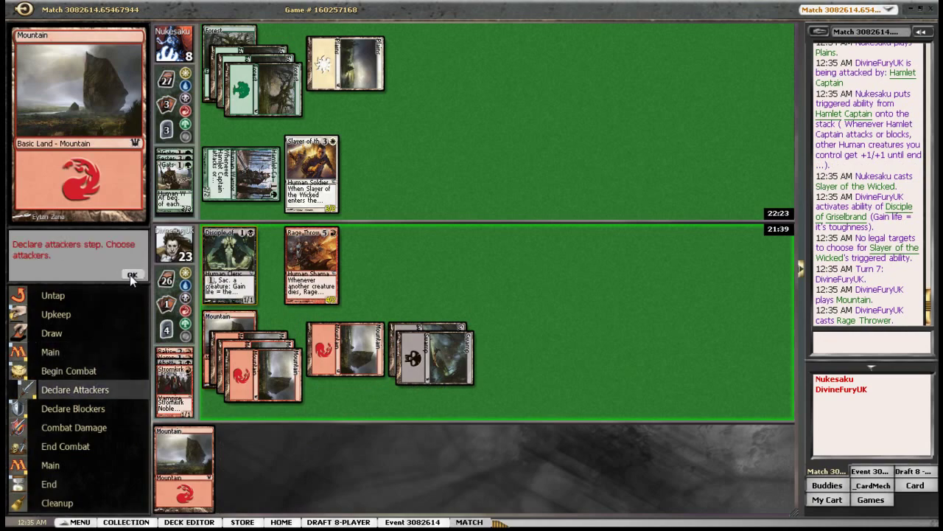
pyautogui.click(132, 276)
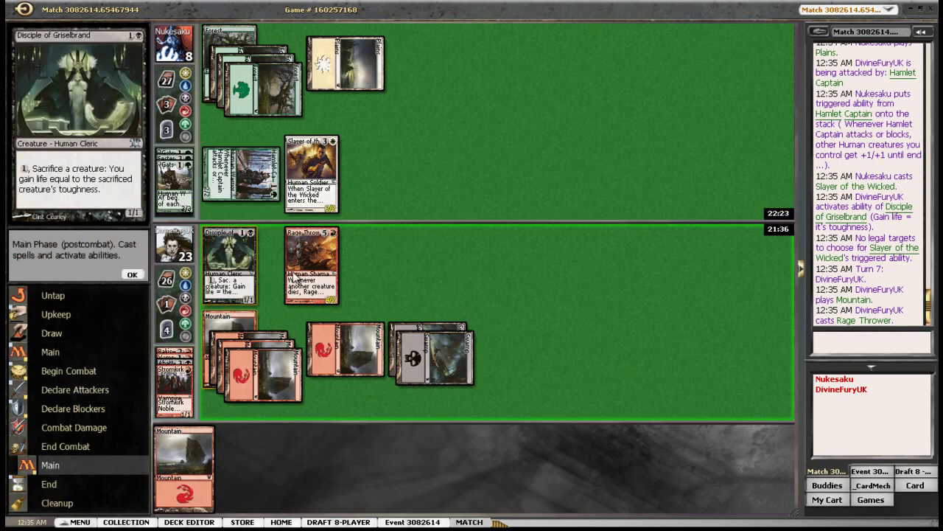
pyautogui.click(131, 275)
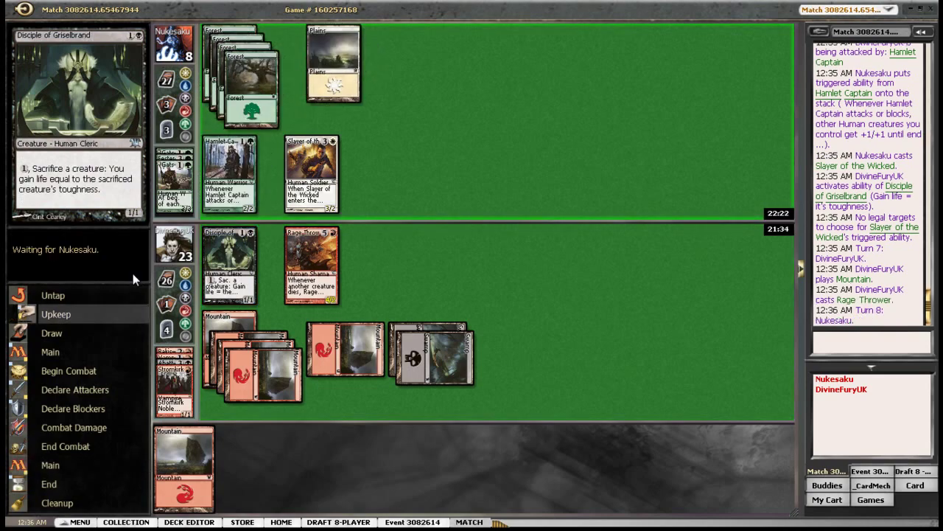
# Pass the opponent's turn 8 unblocked, resolving the Hamlet Captain trigger and Silverchase Fox.
pyautogui.click(132, 278)
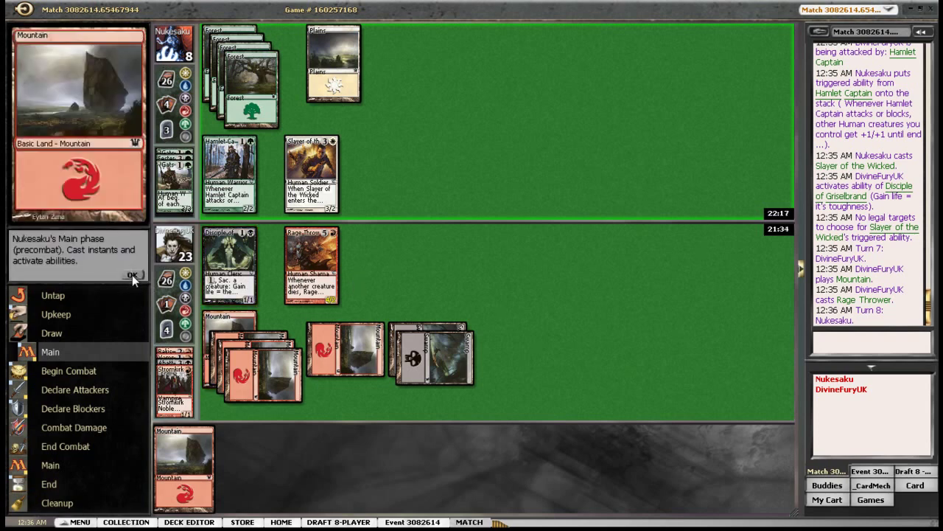
pyautogui.click(133, 277)
pyautogui.click(133, 277)
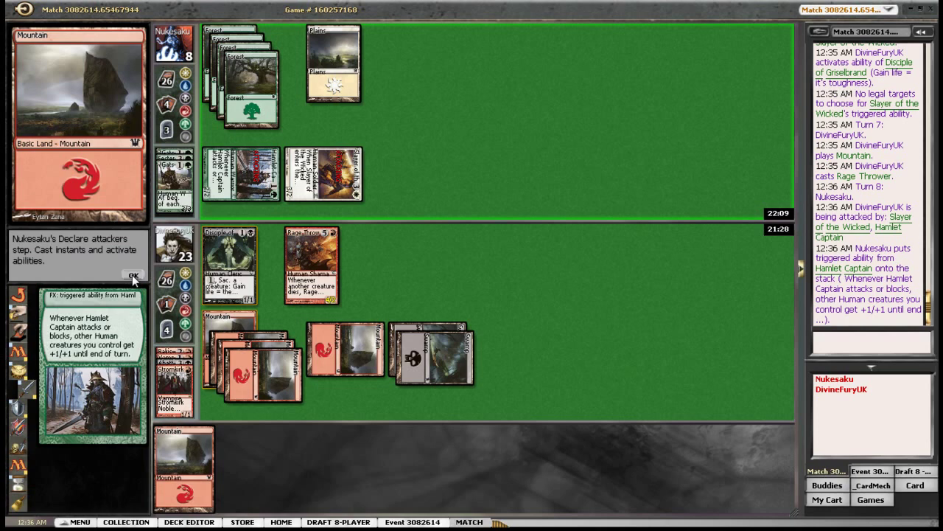
pyautogui.click(132, 275)
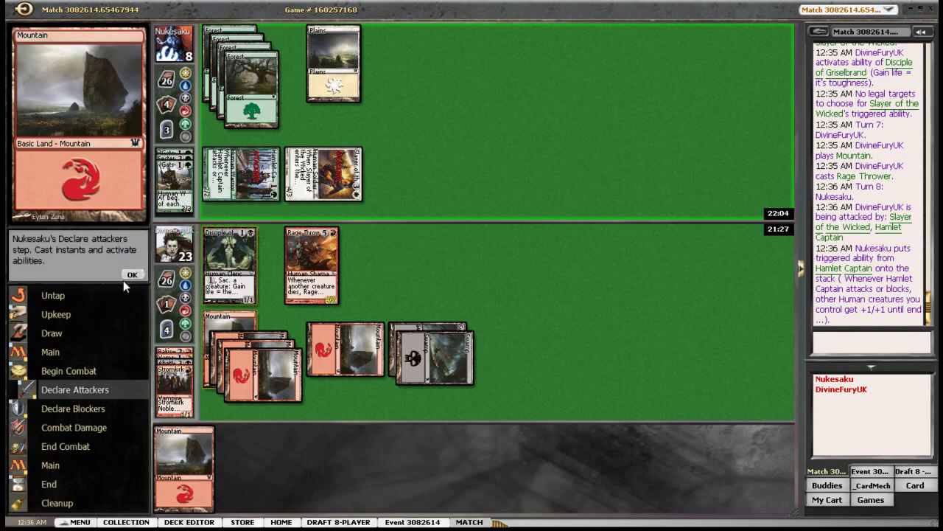
pyautogui.click(133, 274)
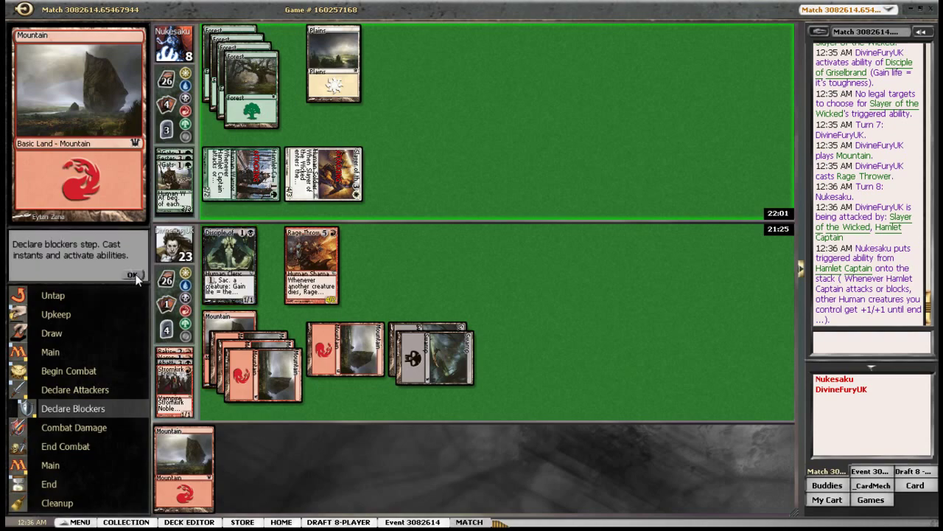
pyautogui.click(134, 270)
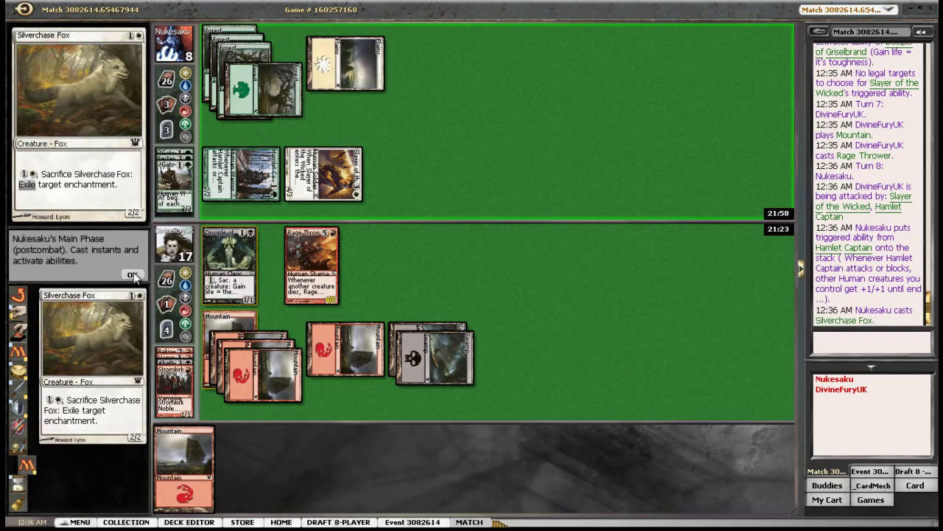
pyautogui.click(133, 274)
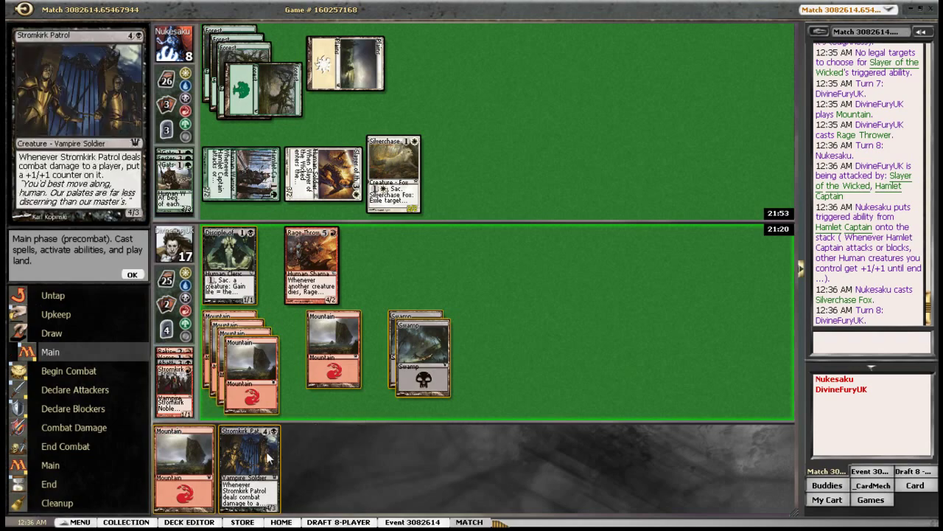
# Cast Stromkirk Patrol, tapping four lands including a Mountain to pay.
pyautogui.doubleClick(249, 464)
pyautogui.click(424, 380)
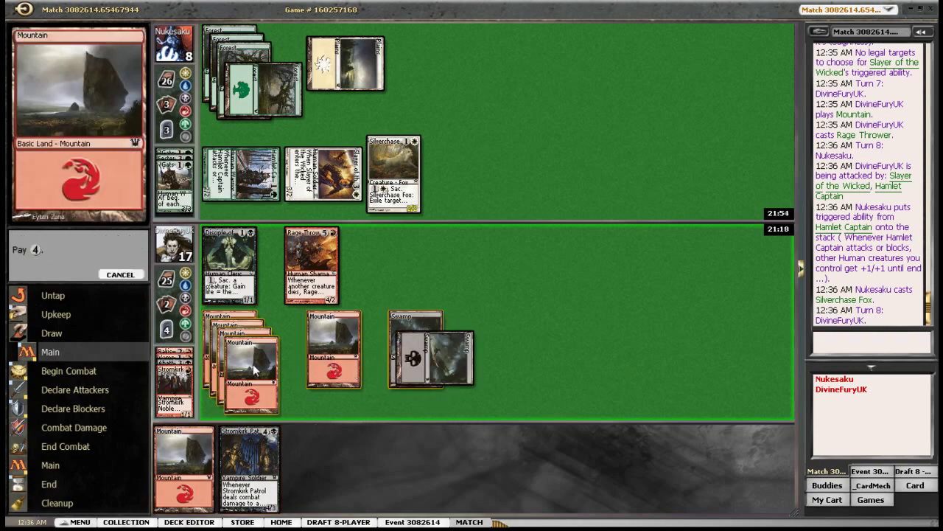
pyautogui.click(335, 367)
pyautogui.click(250, 368)
pyautogui.click(227, 333)
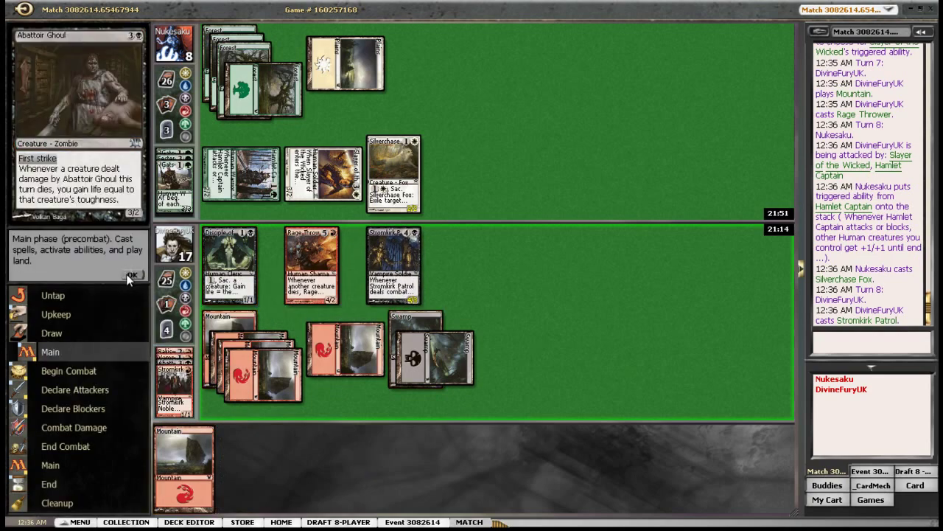
# Skip the attack and pass through both main phases to end the turn.
pyautogui.click(131, 276)
pyautogui.click(131, 276)
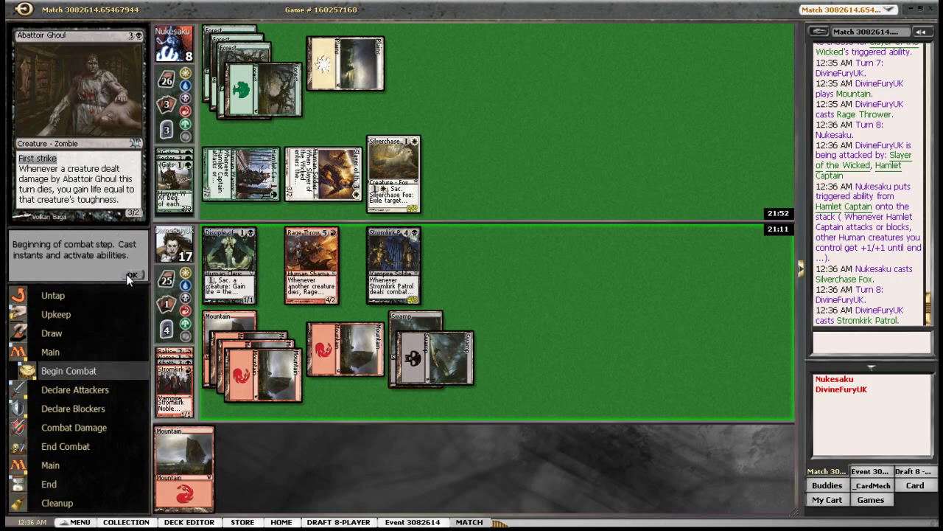
pyautogui.click(131, 276)
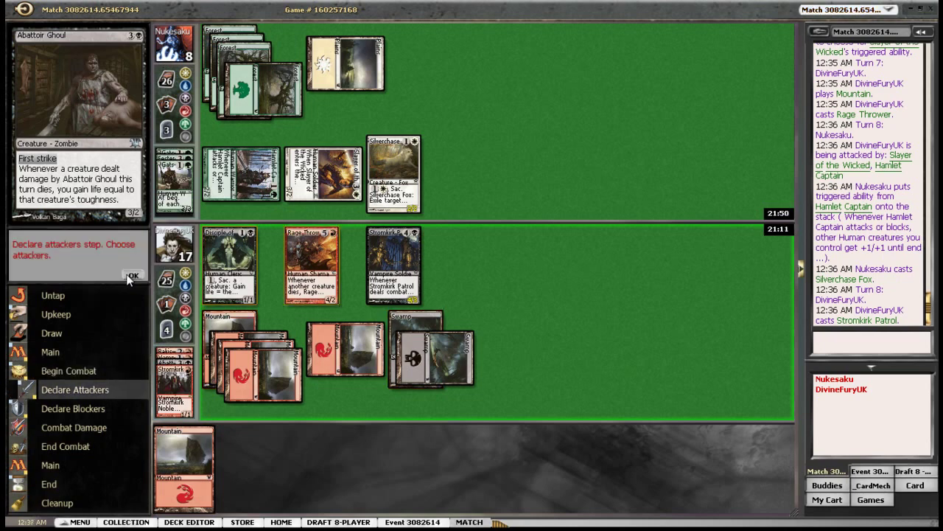
pyautogui.click(131, 277)
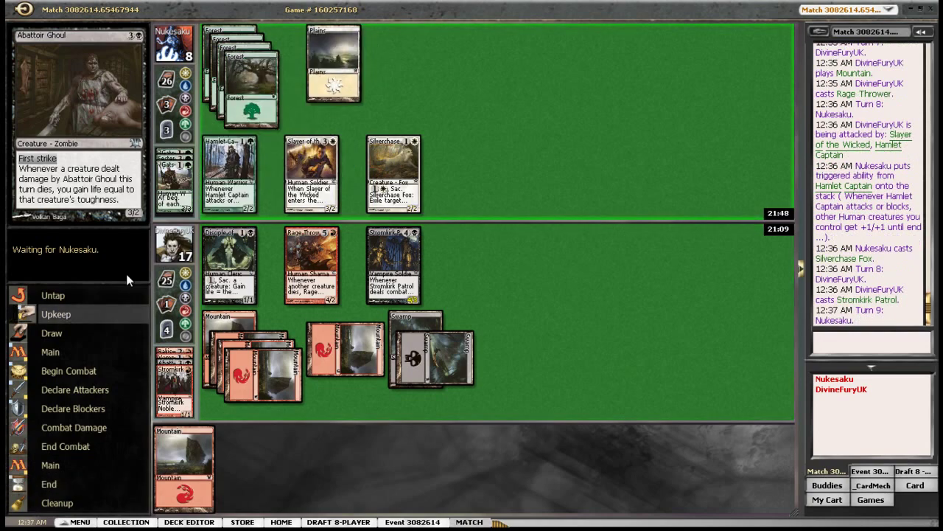
# Block the attacking Slayer of the Wicked with Stromkirk Patrol and proceed to damage.
pyautogui.click(125, 270)
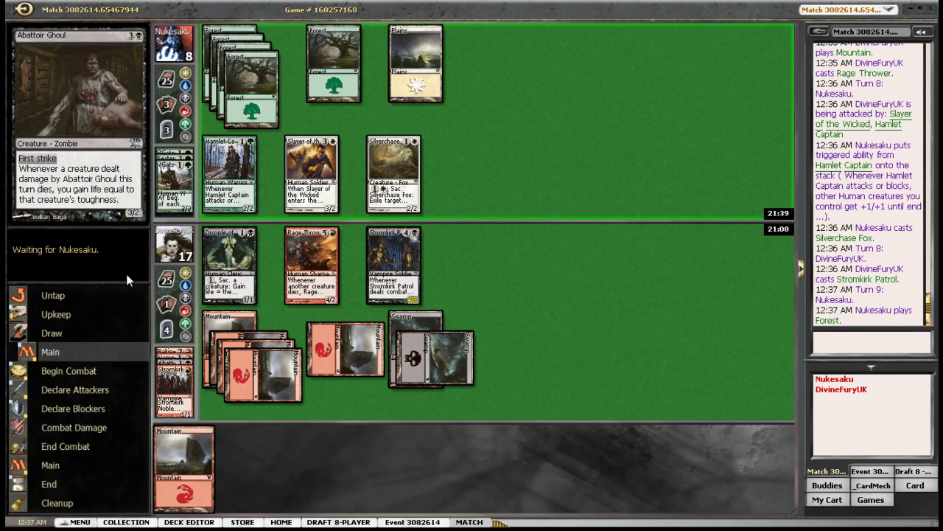
pyautogui.click(129, 274)
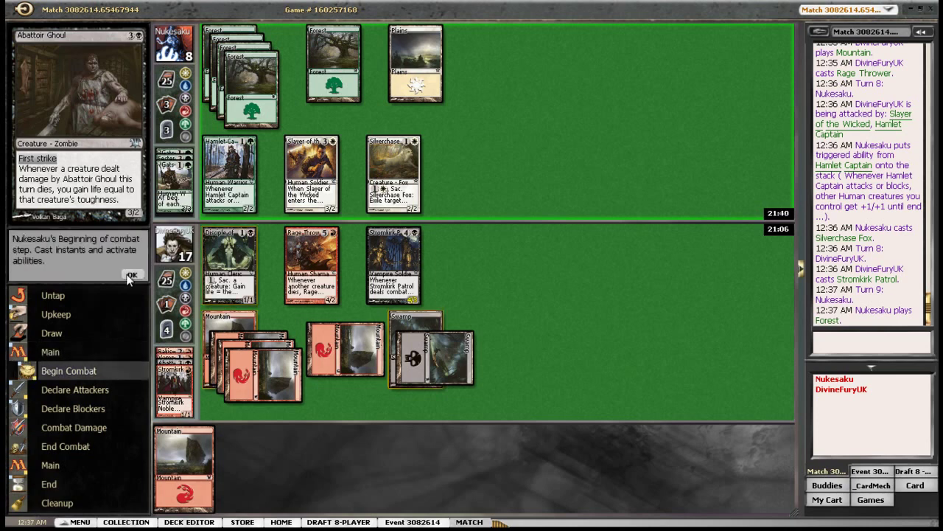
pyautogui.click(130, 275)
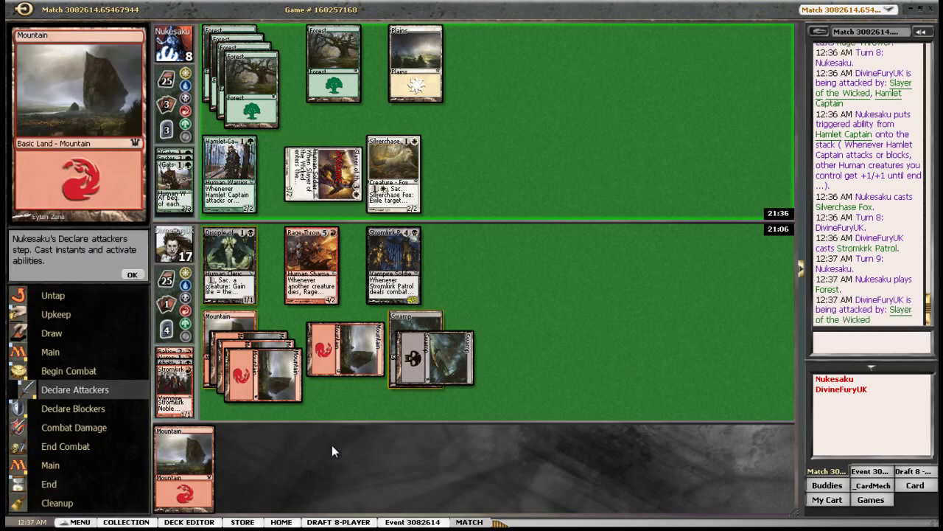
pyautogui.click(132, 275)
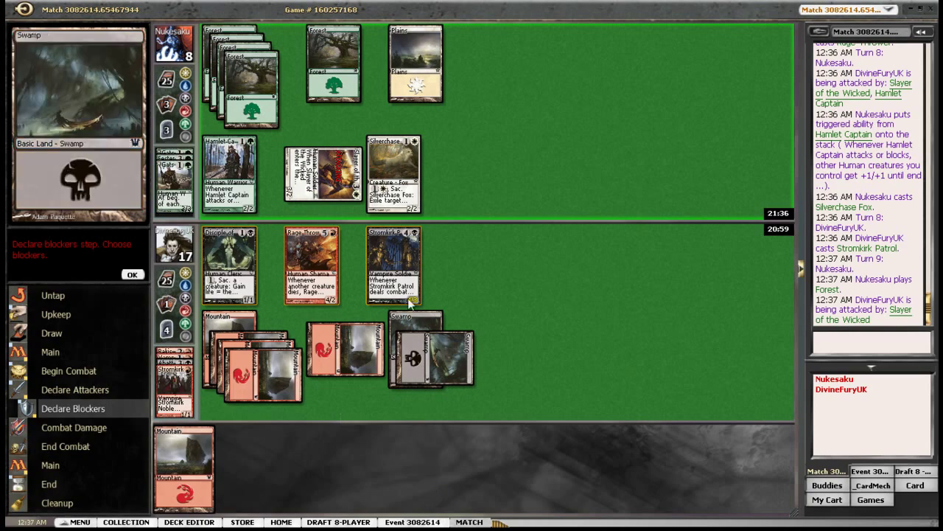
pyautogui.click(402, 267)
pyautogui.click(322, 173)
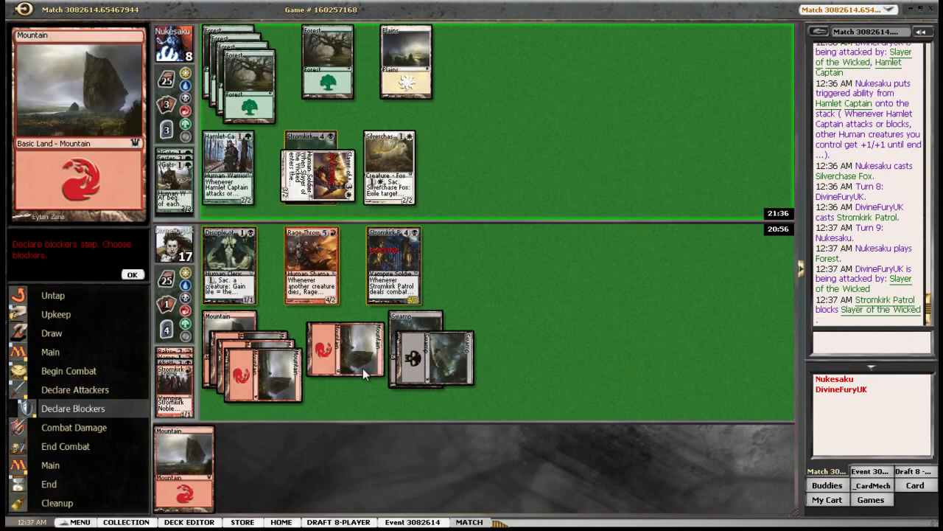
pyautogui.click(133, 275)
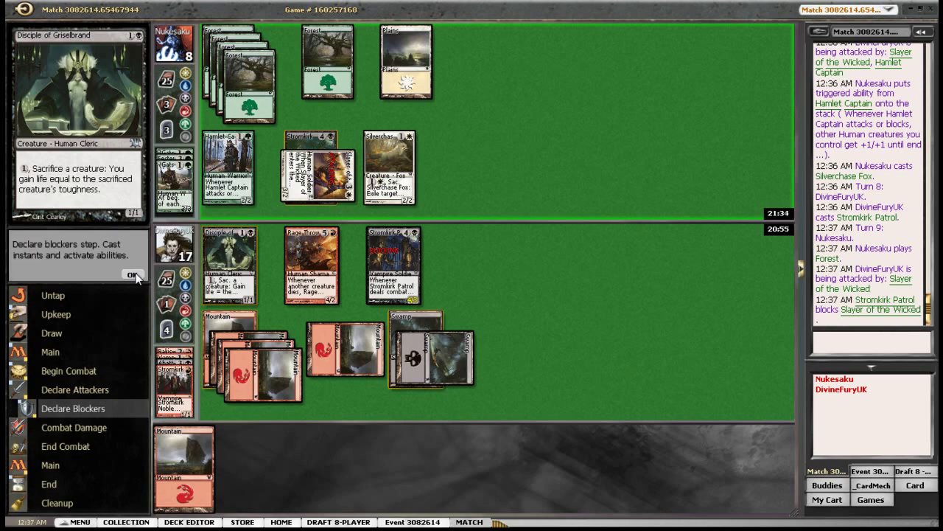
pyautogui.click(133, 274)
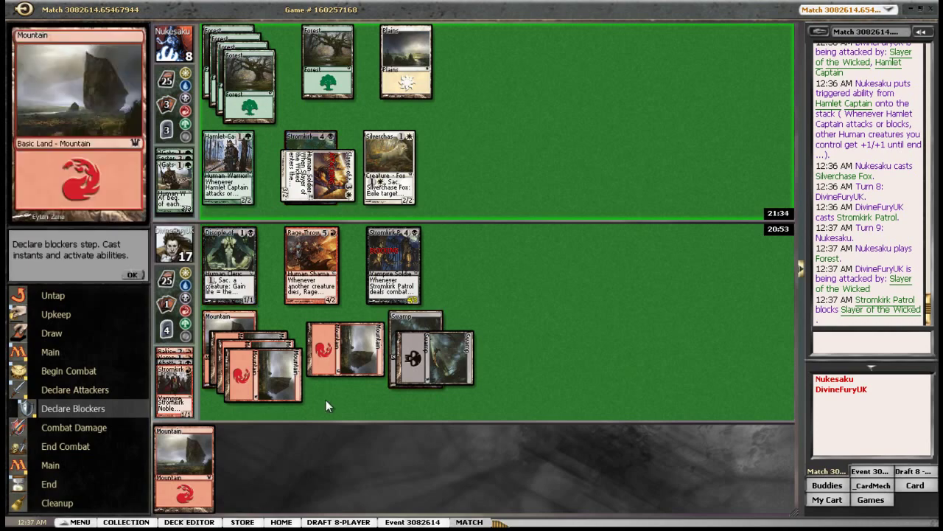
# Target the opponent with both Rage Thrower triggers, then pass into turn 9.
pyautogui.click(402, 258)
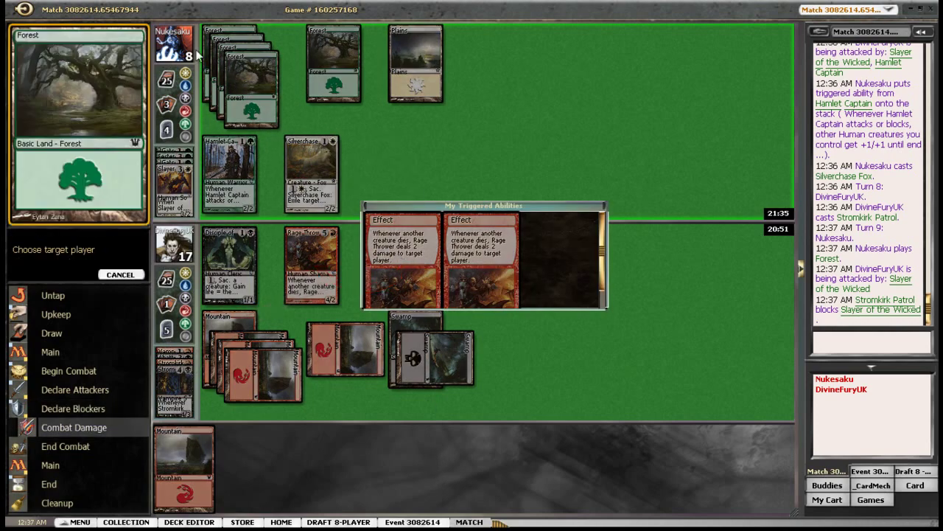
pyautogui.click(173, 44)
pyautogui.click(417, 238)
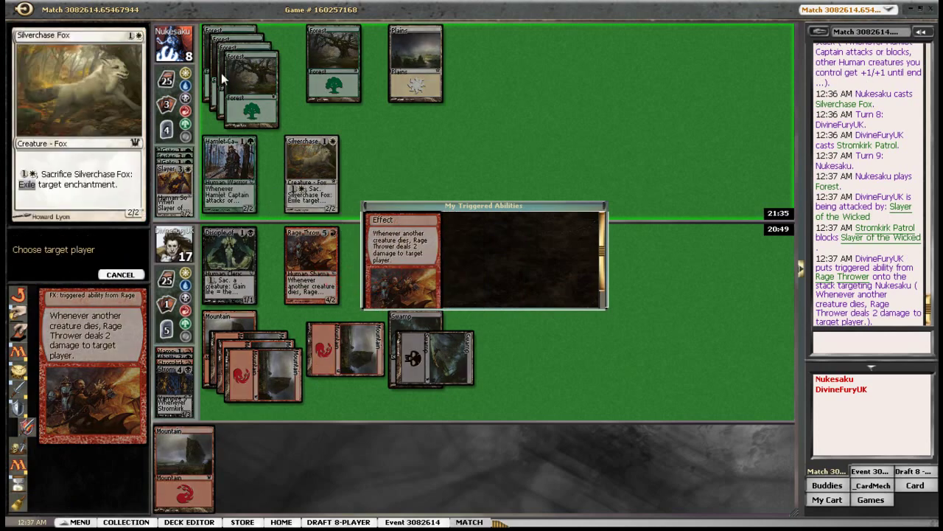
pyautogui.click(173, 44)
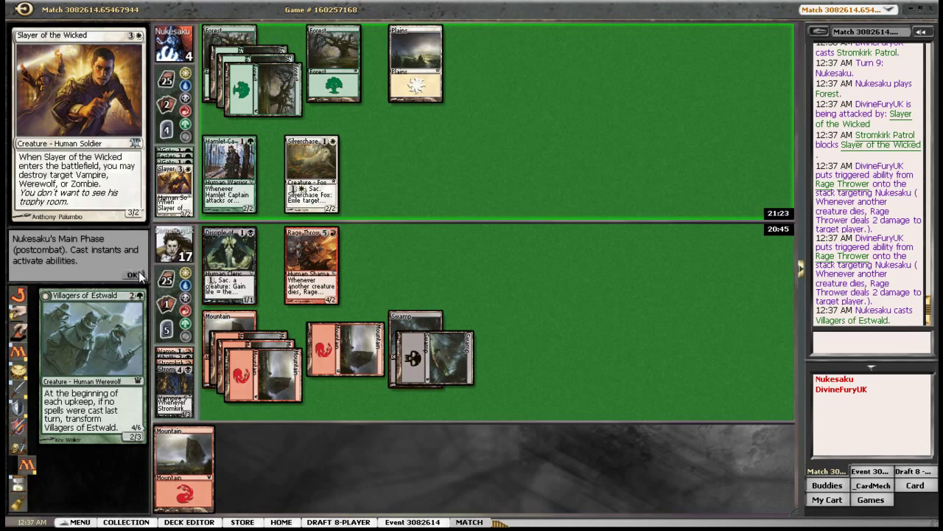
pyautogui.click(133, 275)
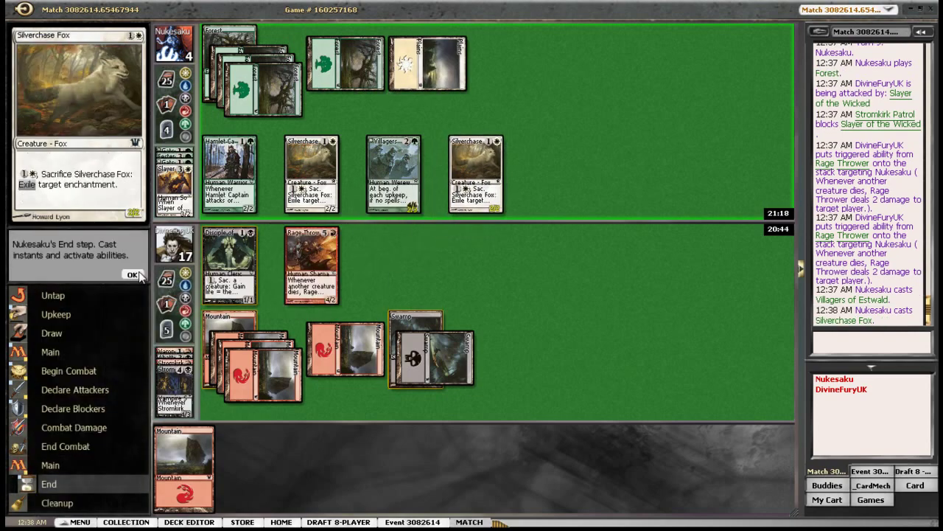
pyautogui.click(132, 274)
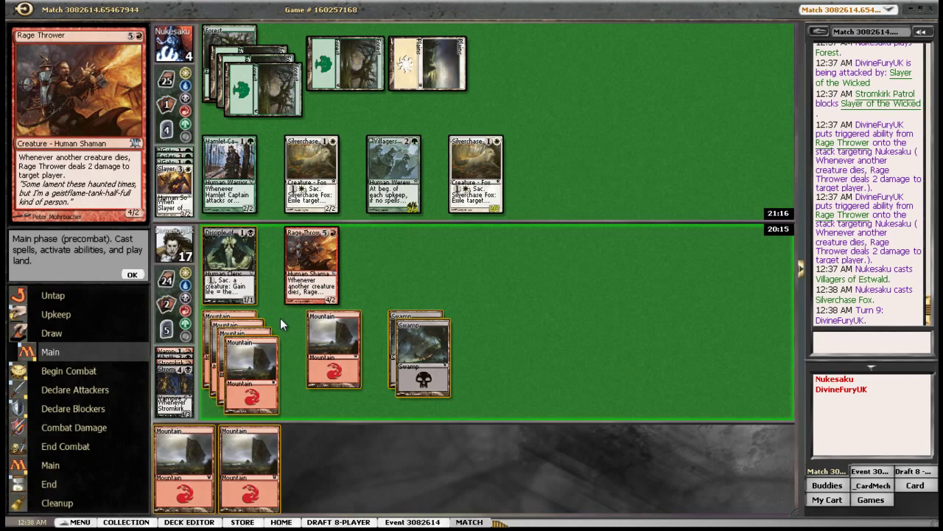
pyautogui.moveTo(229, 265)
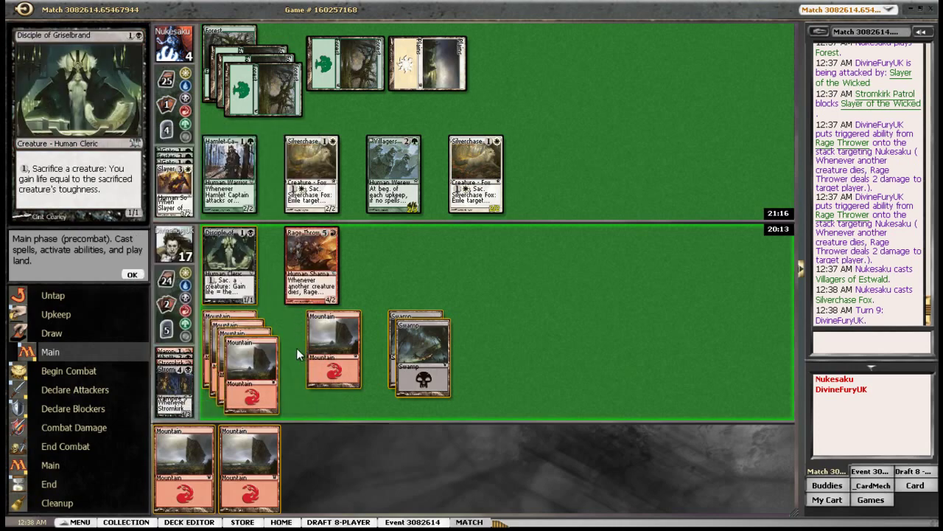
# Attack with Rage Thrower.
pyautogui.click(134, 276)
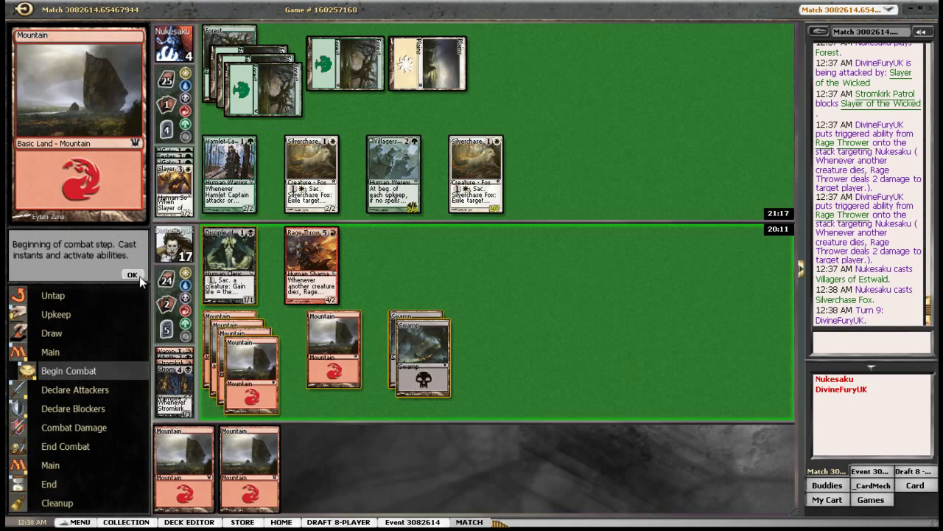
pyautogui.click(138, 276)
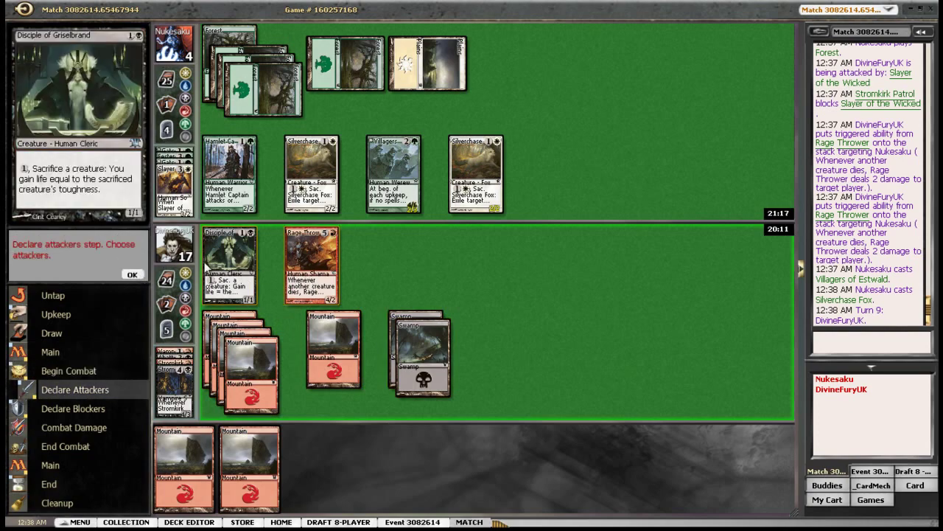
pyautogui.click(133, 276)
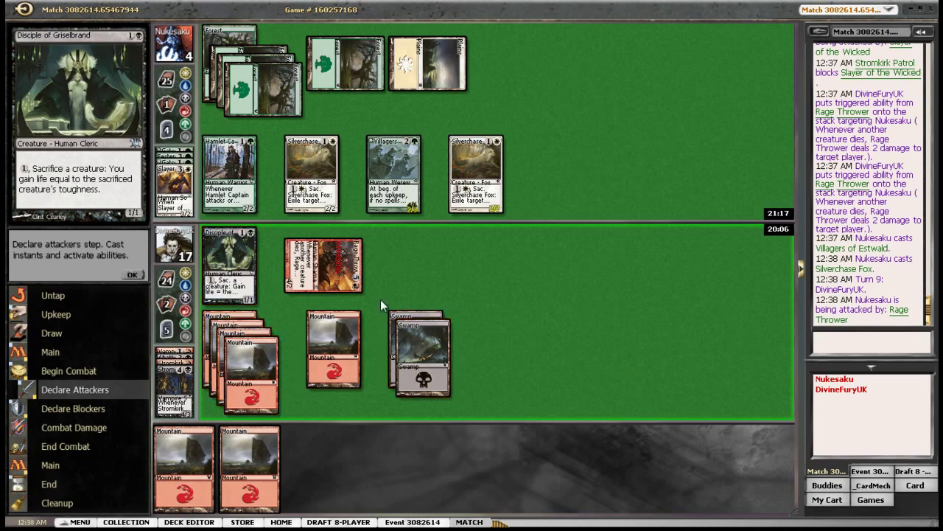
pyautogui.press('F2')
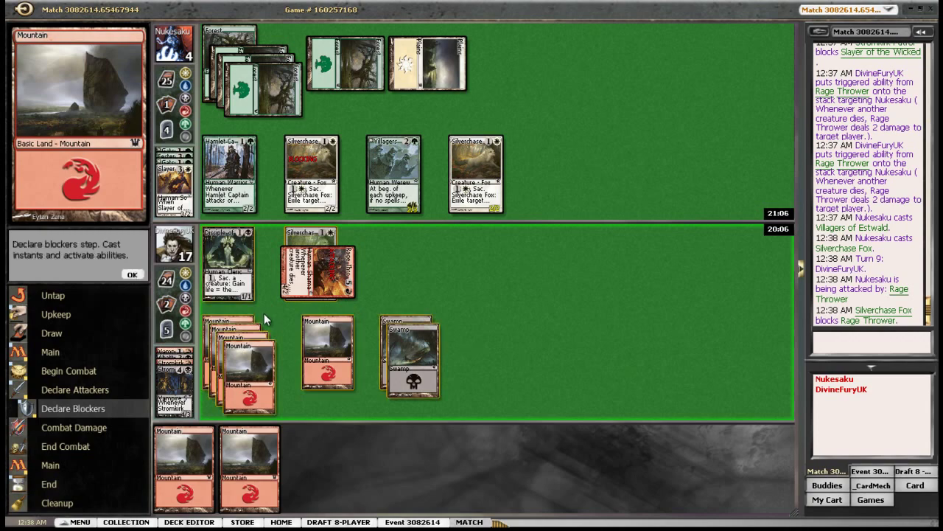
# Sacrifice Disciple of Griselbrand with a Mountain, aiming Rage Thrower's damage at the opponent.
pyautogui.click(243, 280)
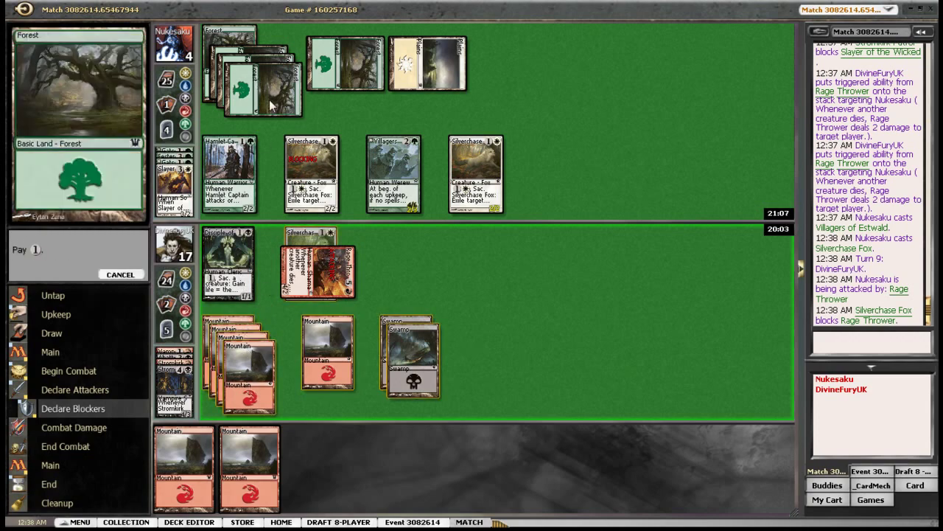
pyautogui.click(250, 389)
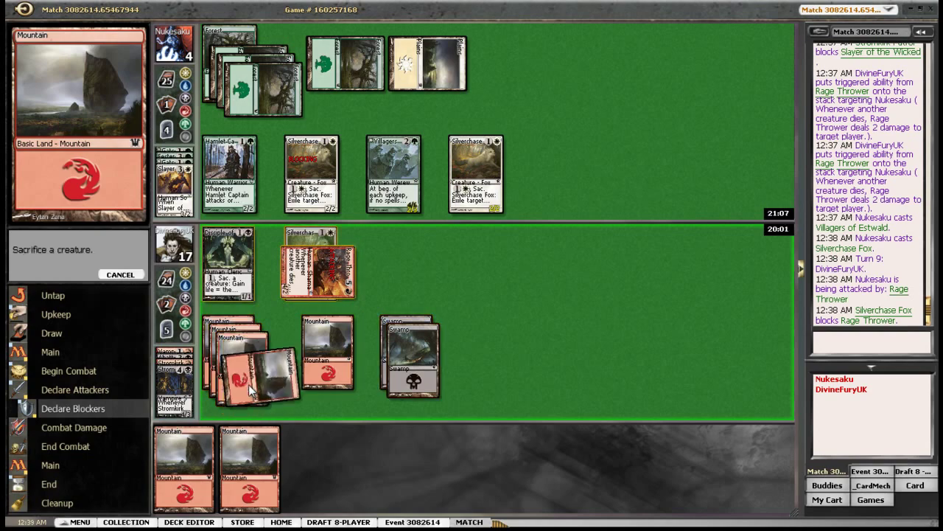
pyautogui.click(228, 264)
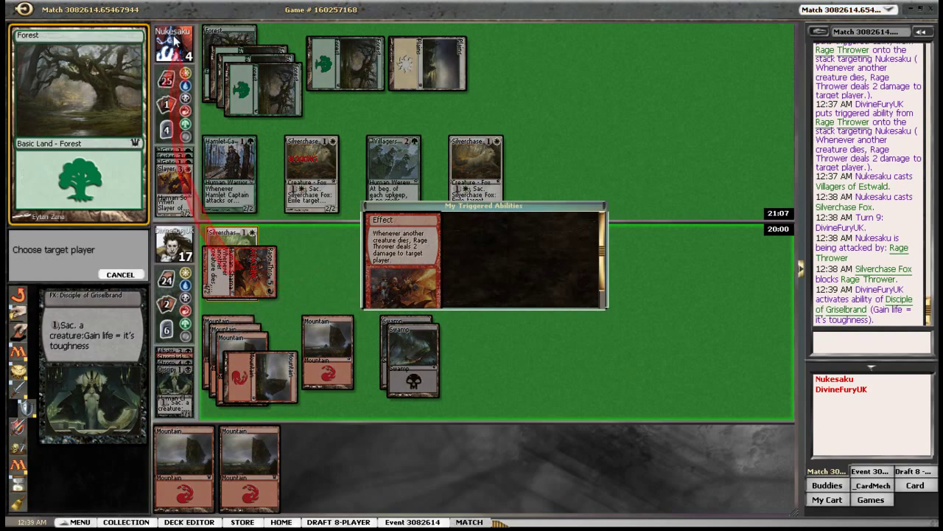
pyautogui.click(173, 48)
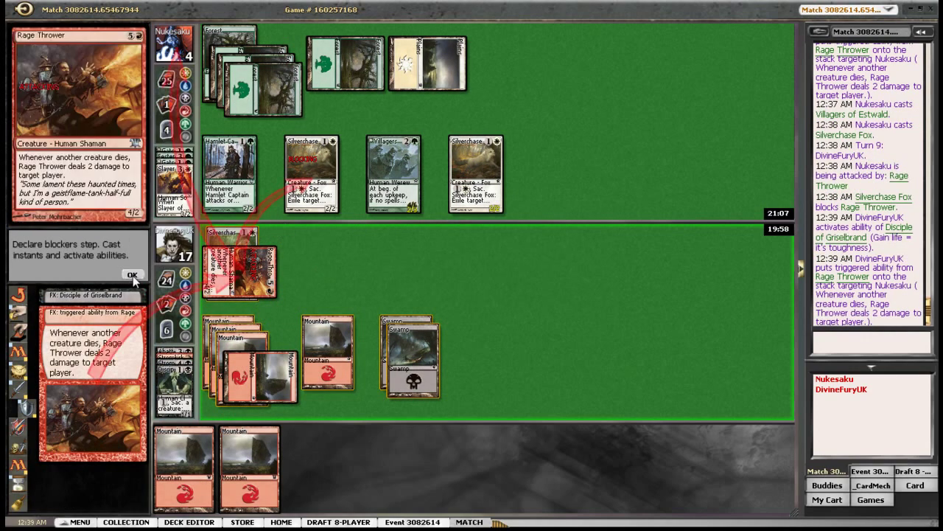
pyautogui.click(133, 276)
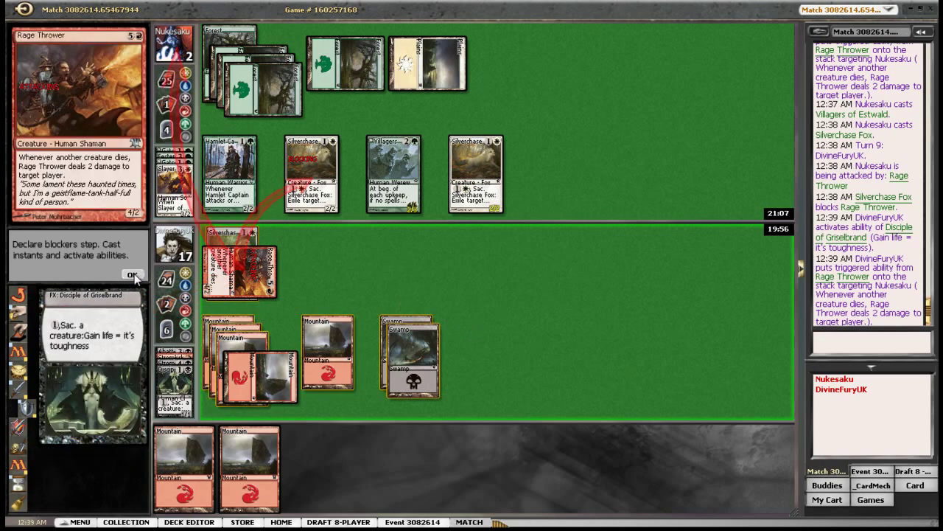
pyautogui.click(134, 276)
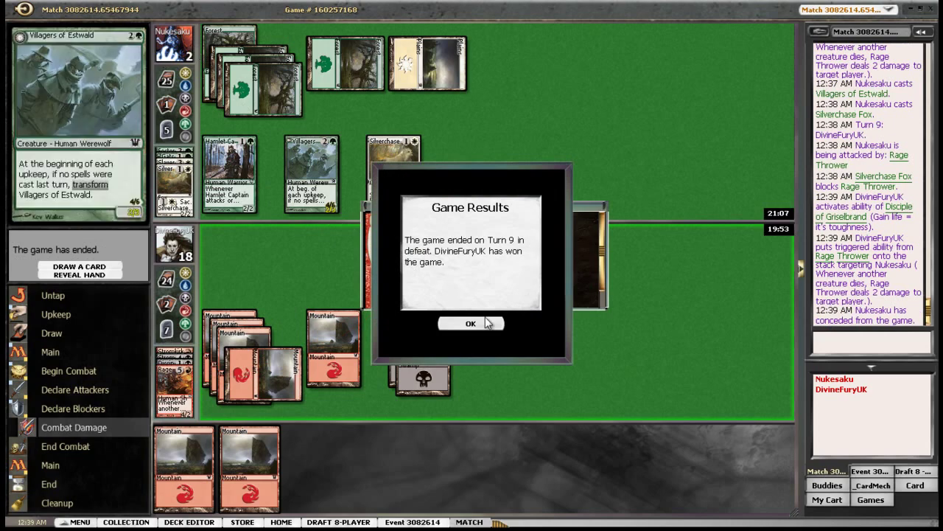
# Draw cards from the library after the concession and dismiss Game Results.
pyautogui.click(80, 266)
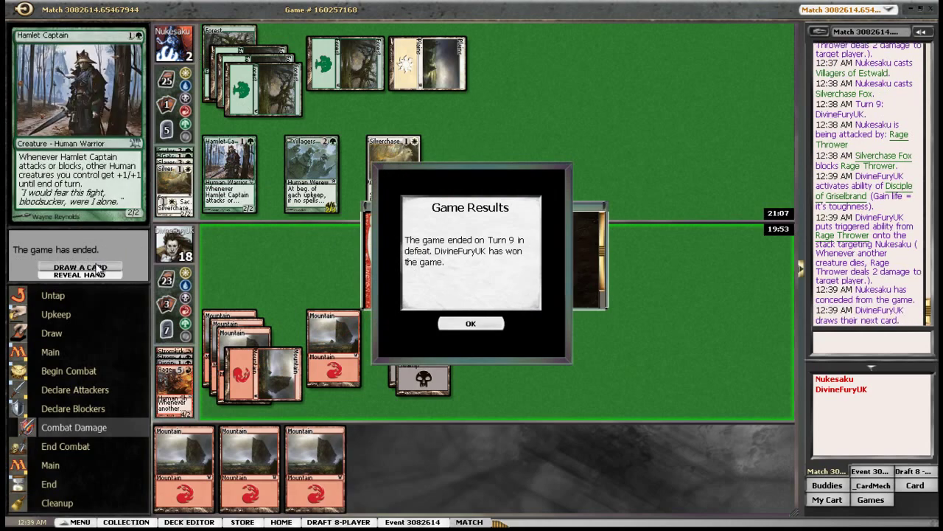
pyautogui.click(80, 266)
pyautogui.click(80, 266)
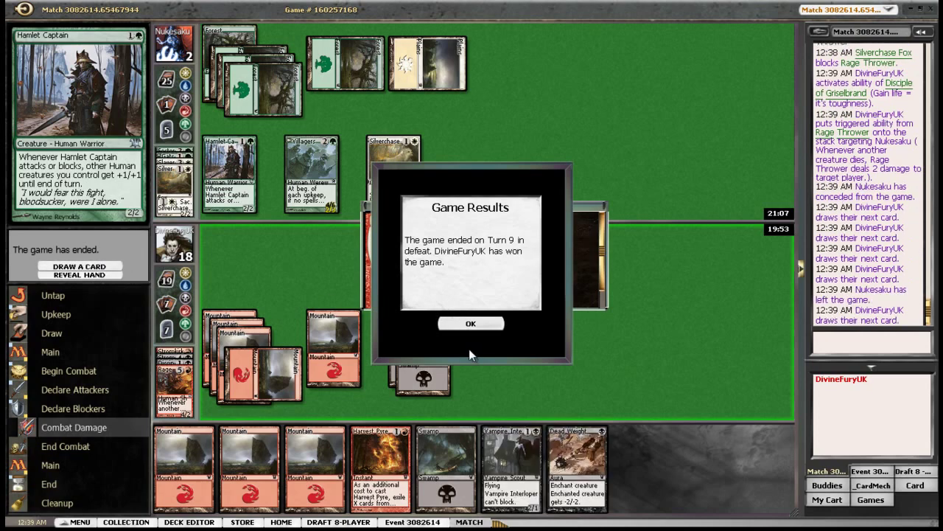
pyautogui.click(471, 324)
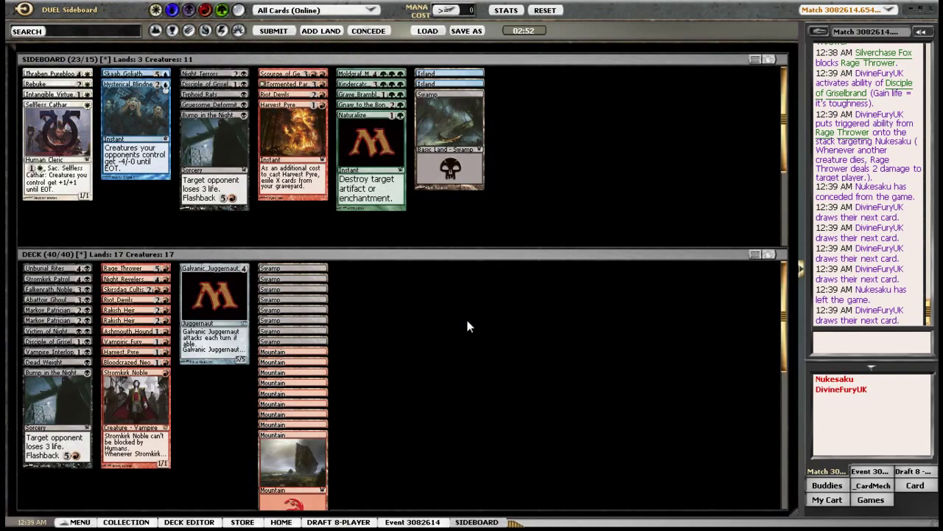
# Sort the deck into mana-cost piles, moving Typhoid Rats in and Riot Devils to sideboard.
pyautogui.rightClick(466, 315)
pyautogui.click(505, 350)
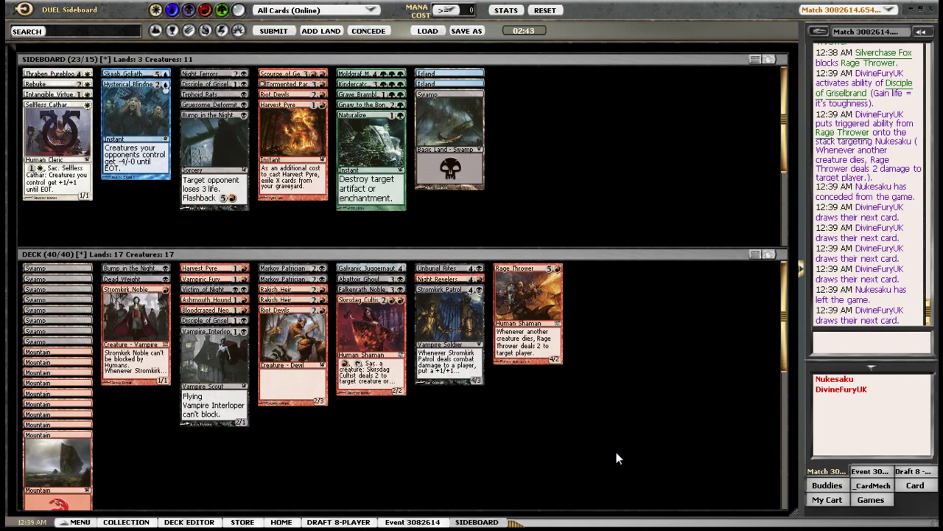
pyautogui.moveTo(214, 94); pyautogui.dragTo(145, 352)
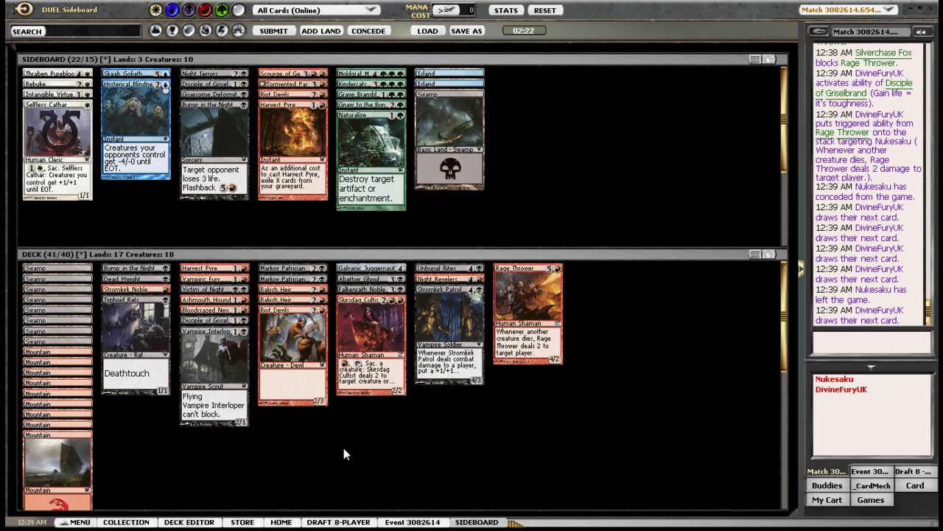
pyautogui.moveTo(292, 339); pyautogui.dragTo(298, 163)
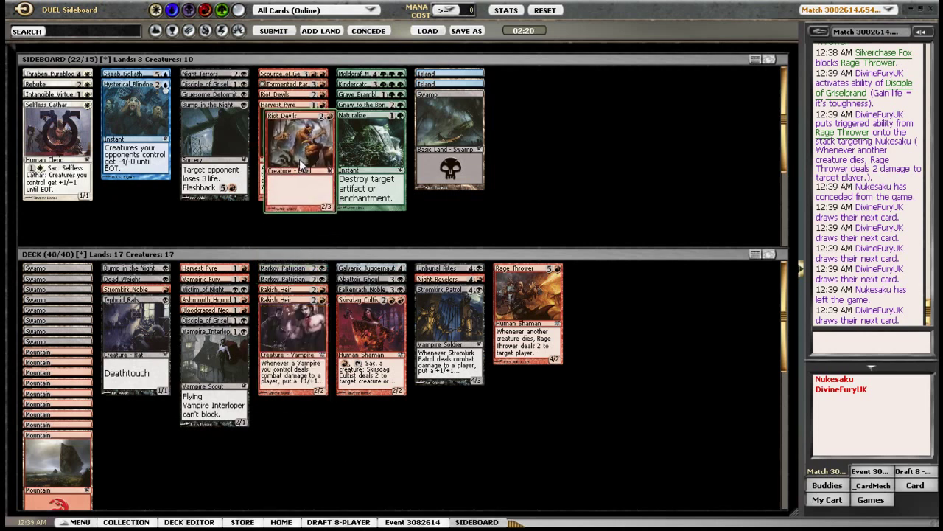